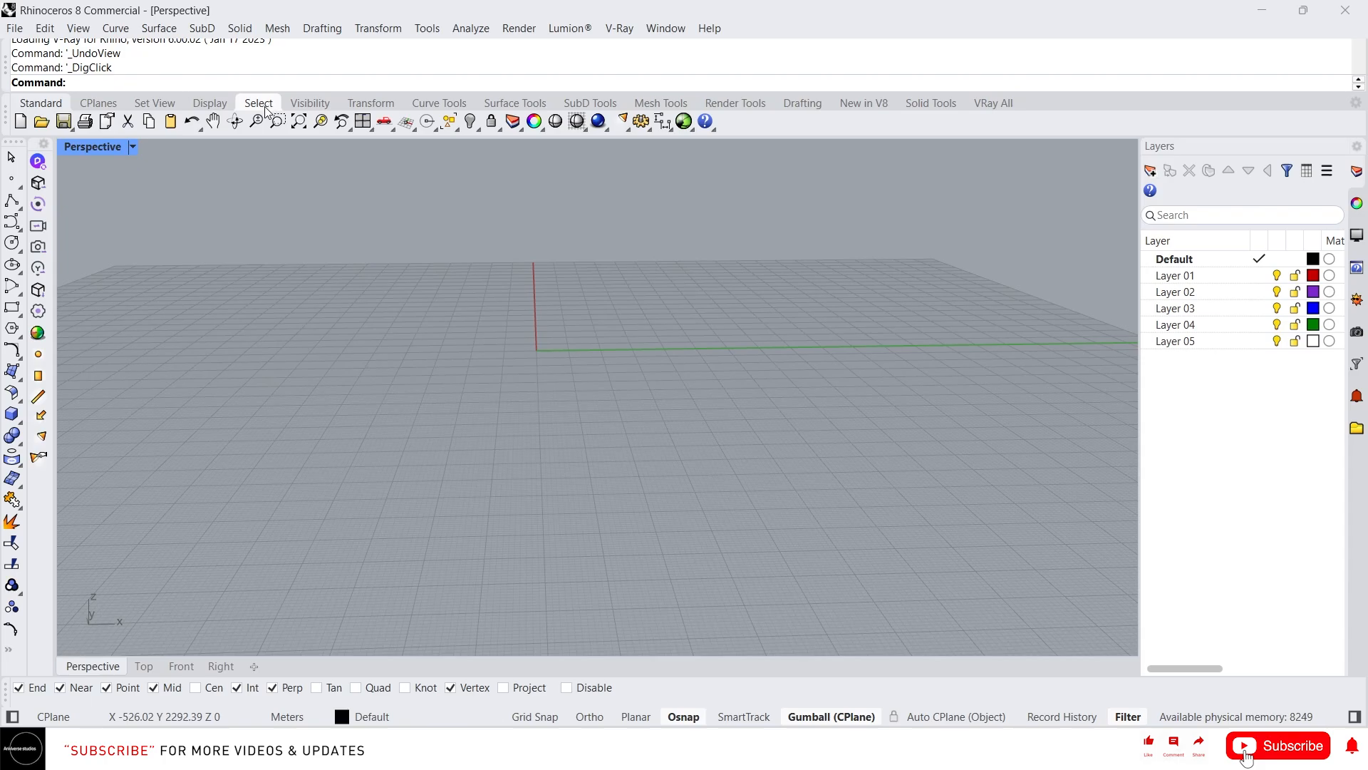
# - Draw a tall box to the left of the red axis line on the construction plane
pyautogui.click(261, 105)
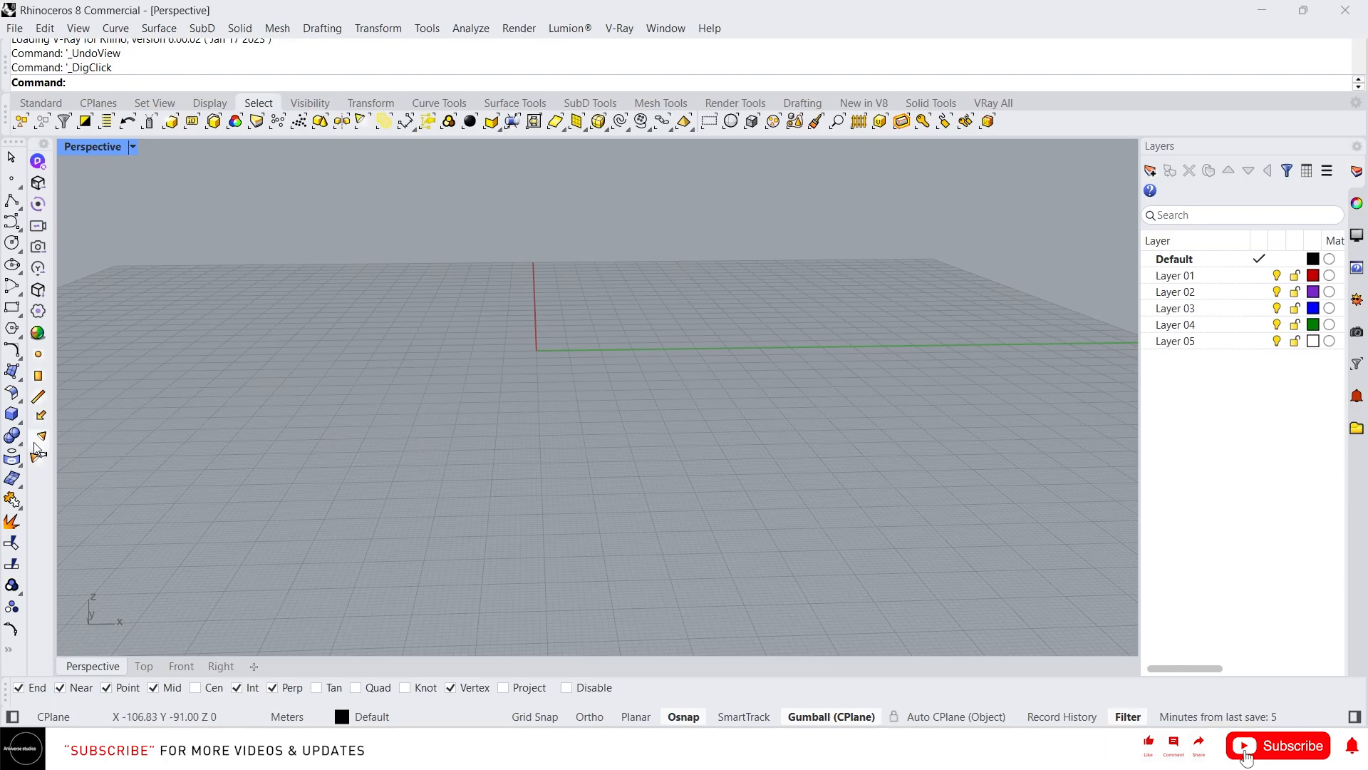
pyautogui.click(12, 414)
pyautogui.click(356, 375)
pyautogui.click(425, 420)
pyautogui.click(420, 272)
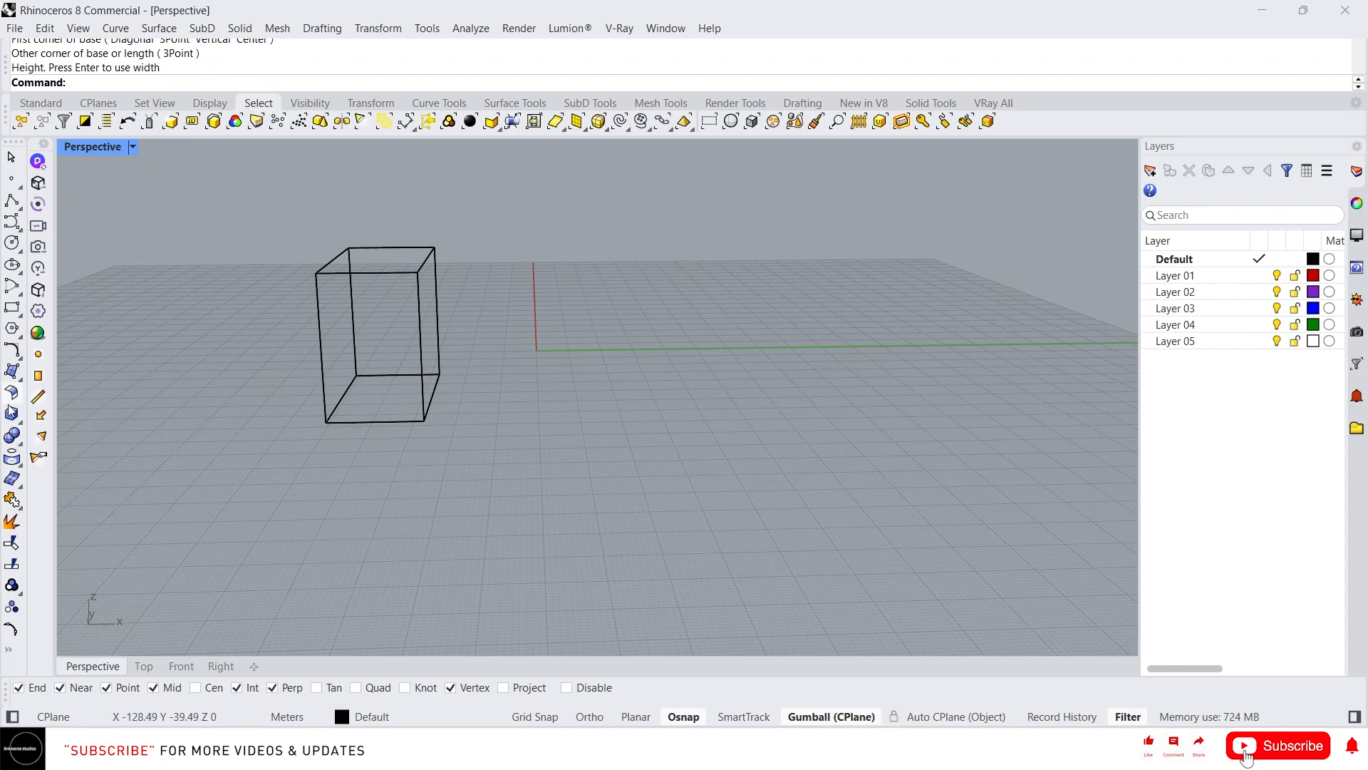
# - Draw a sphere beside the box, centred on the construction plane
pyautogui.click(11, 436)
pyautogui.click(526, 392)
pyautogui.click(421, 421)
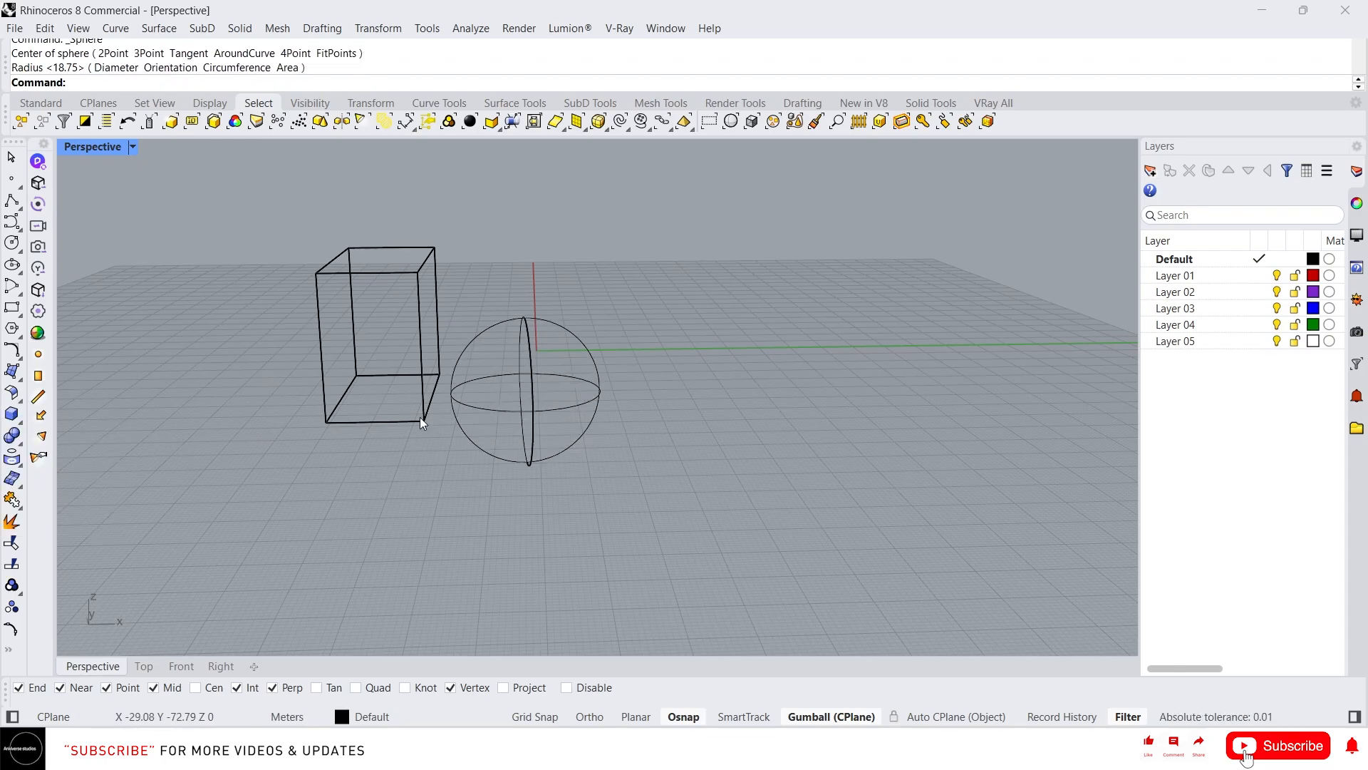
# - Set the perspective viewport to the Shaded display mode
pyautogui.moveTo(499, 445); pyautogui.dragTo(519, 437, button='right')
pyautogui.middleClick(516, 435)
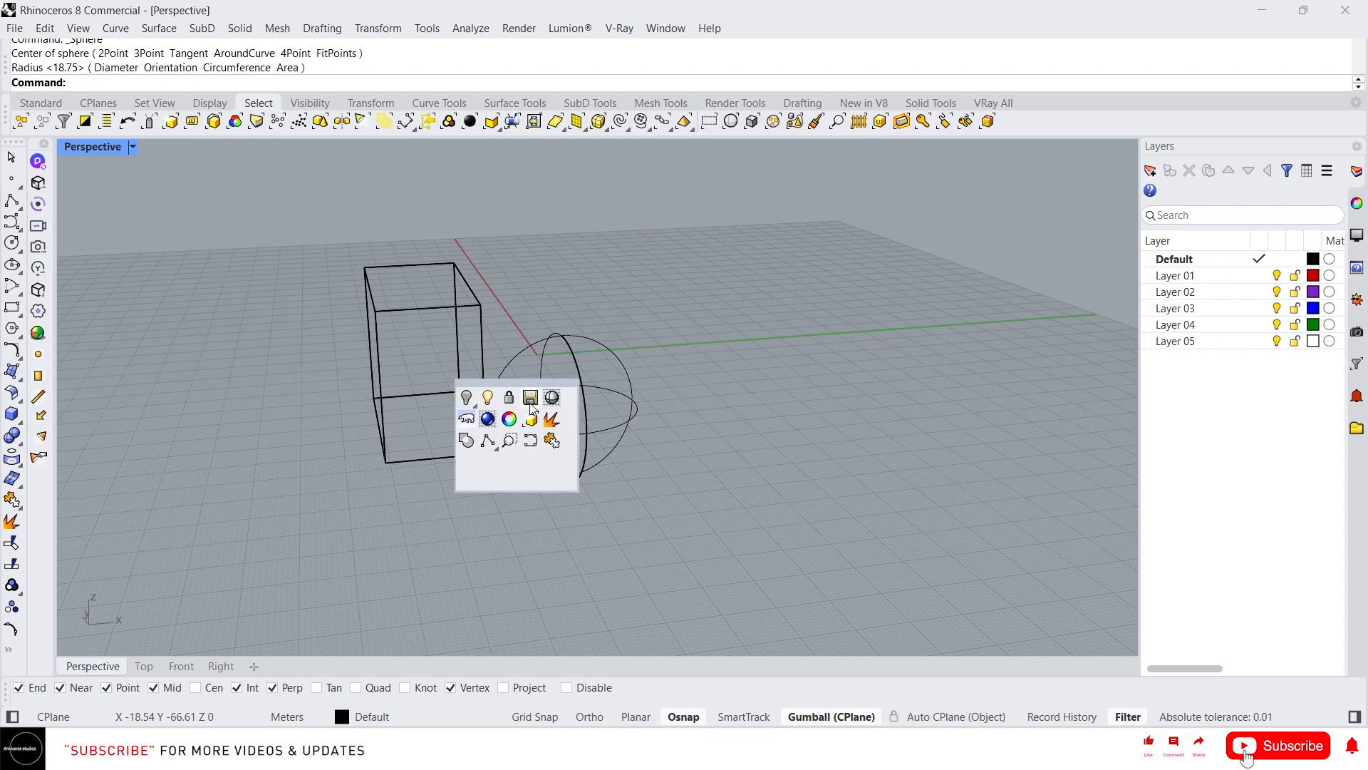
pyautogui.click(551, 397)
pyautogui.moveTo(635, 412)
pyautogui.mouseDown(button='right')
pyautogui.moveTo(519, 458)
pyautogui.moveTo(428, 392)
pyautogui.mouseUp(button='right')
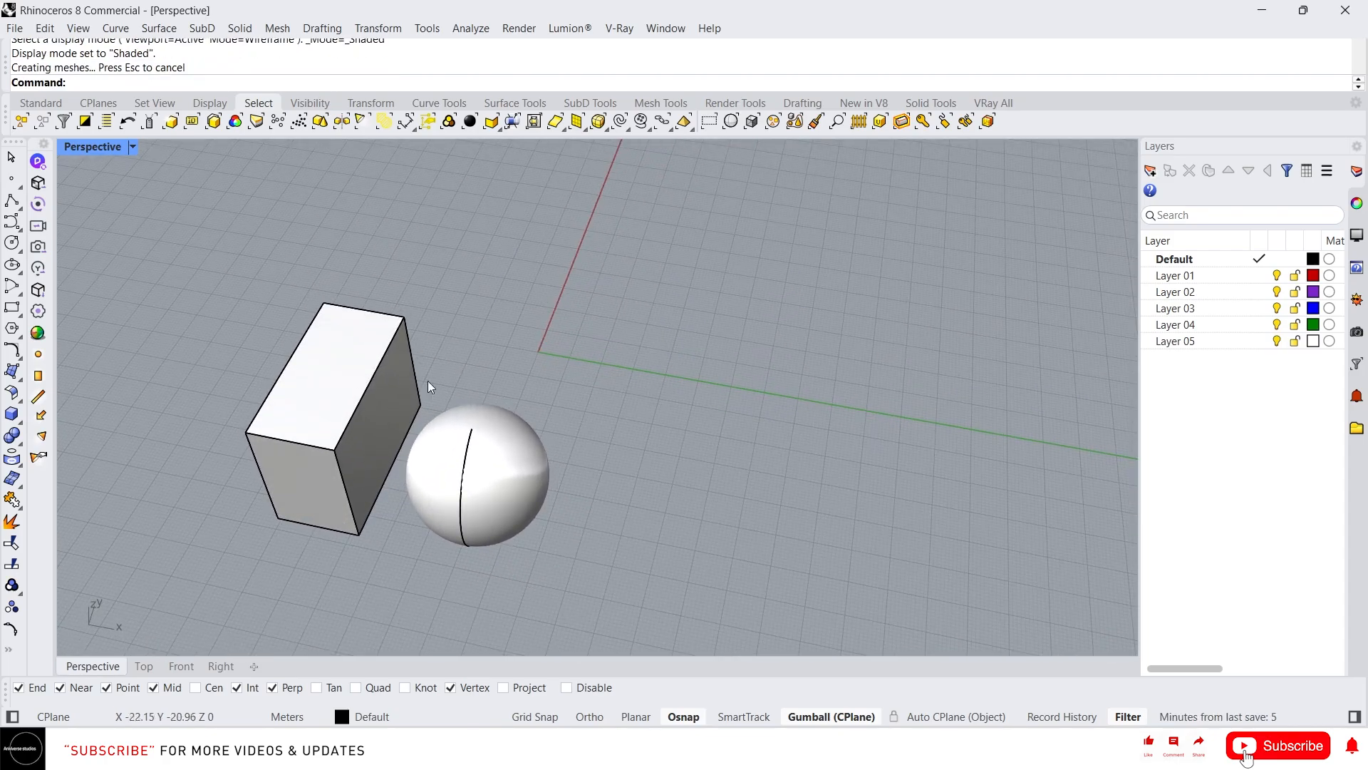
# - Draw a V-shaped control-point curve from four points on the far side of the sphere
pyautogui.click(12, 220)
pyautogui.click(789, 411)
pyautogui.click(583, 311)
pyautogui.click(583, 361)
pyautogui.click(797, 235)
pyautogui.rightClick(913, 240)
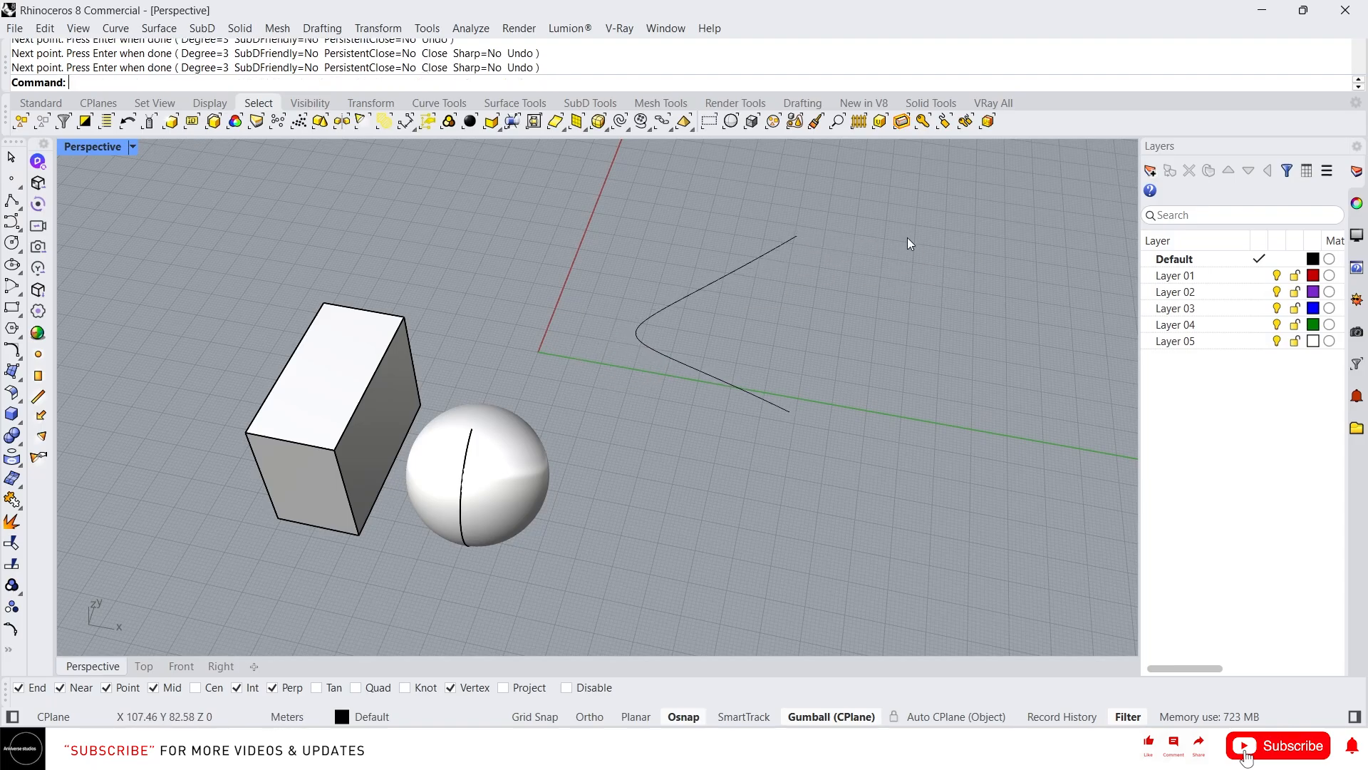
# - Draw an S-shaped control-point curve from four points beside the V-shaped curve
pyautogui.rightClick(993, 240)
pyautogui.click(843, 413)
pyautogui.click(820, 349)
pyautogui.click(957, 332)
pyautogui.click(921, 251)
pyautogui.rightClick(899, 307)
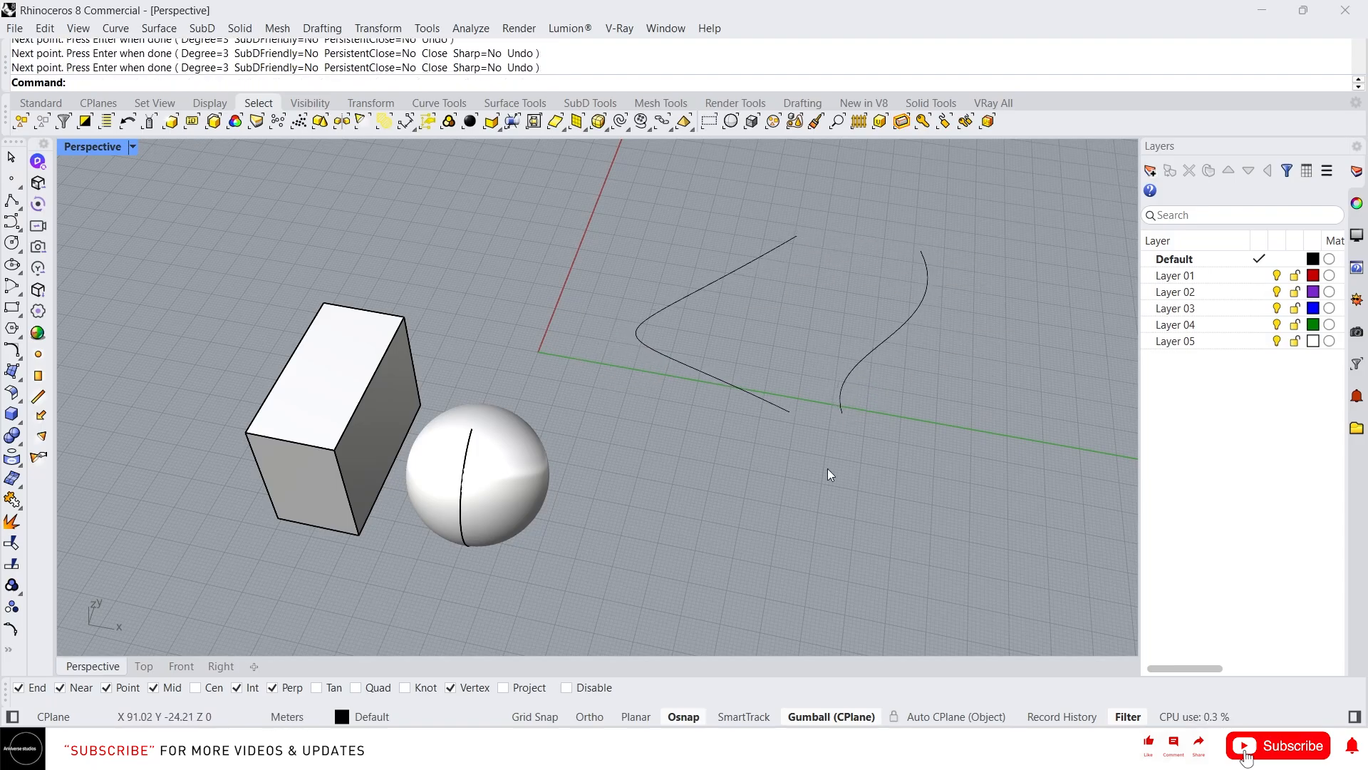
# - Place ten point objects scattered around the V-shaped curve and in front of it
pyautogui.rightClick(12, 178)
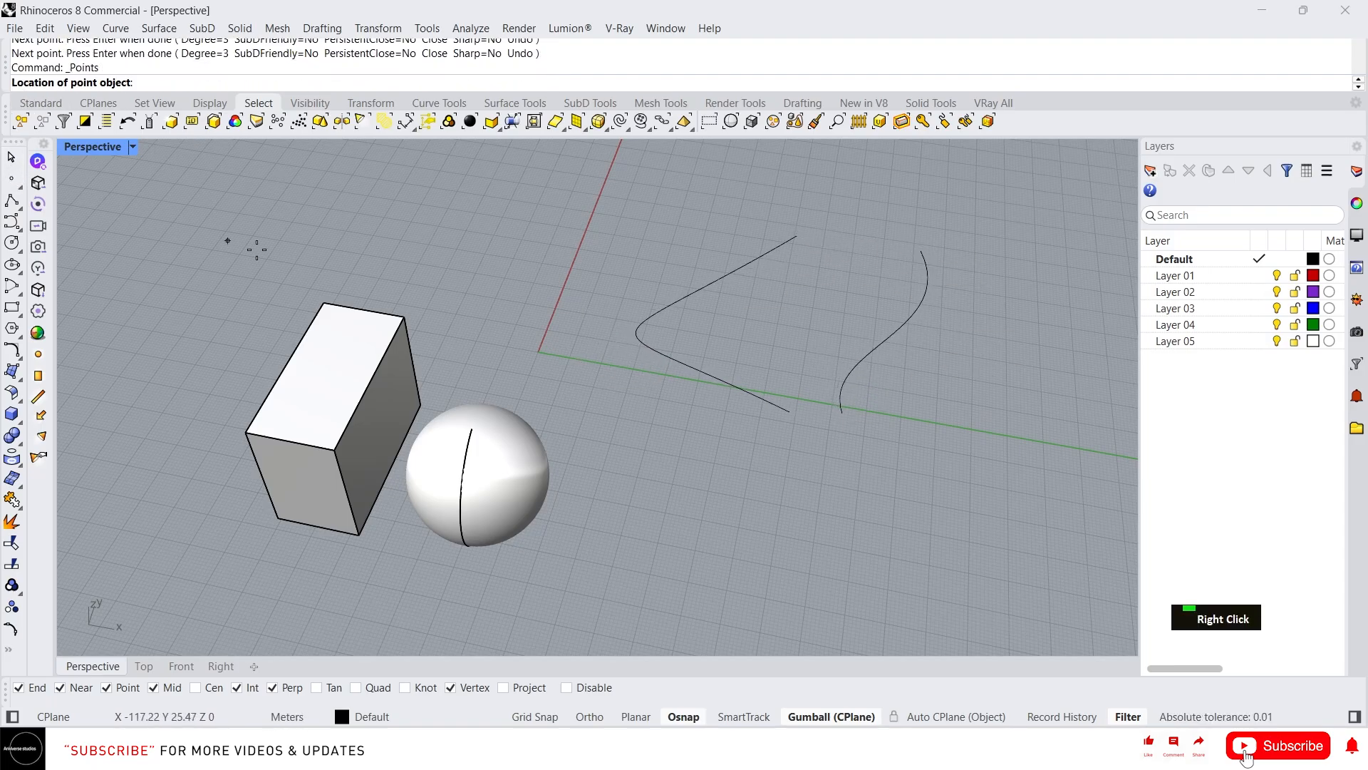
pyautogui.click(577, 391)
pyautogui.click(601, 325)
pyautogui.click(647, 261)
pyautogui.click(730, 288)
pyautogui.click(777, 344)
pyautogui.click(688, 425)
pyautogui.click(641, 532)
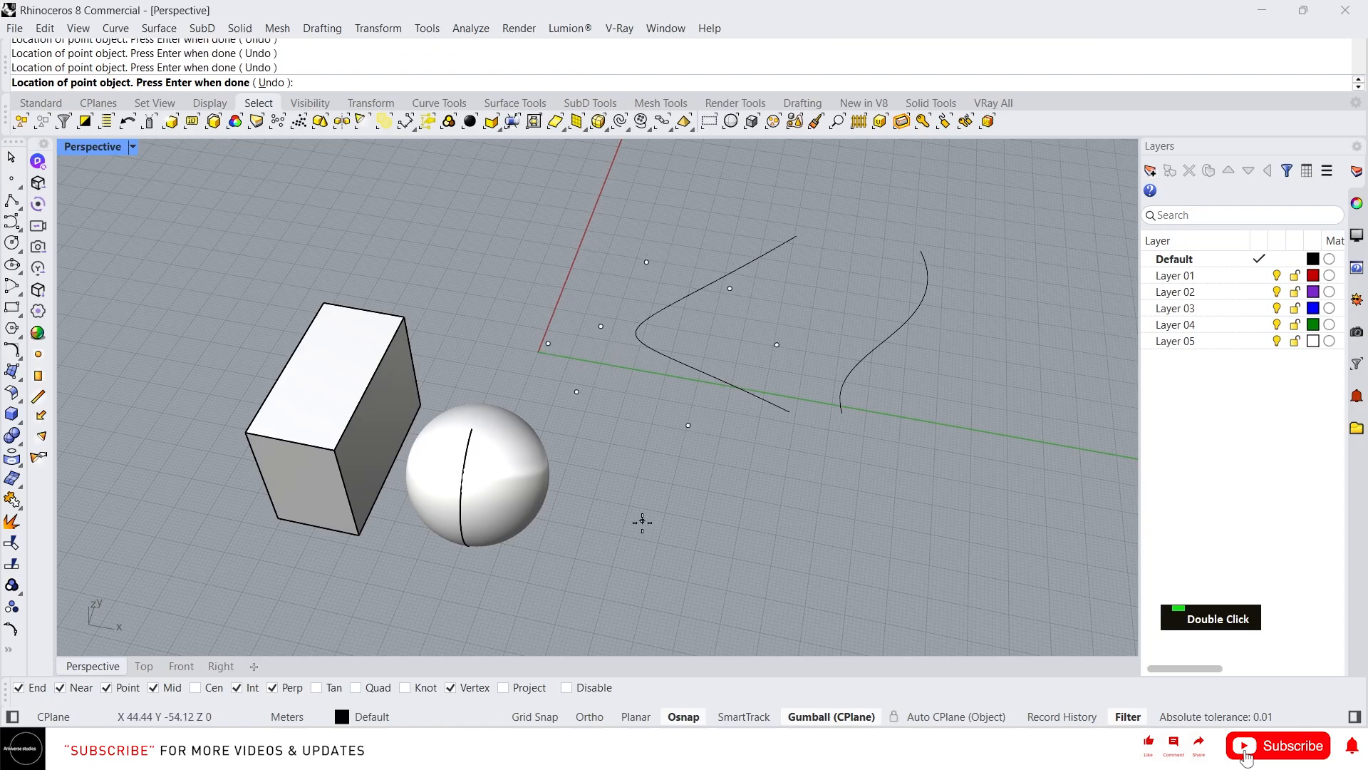
pyautogui.click(775, 575)
pyautogui.click(816, 528)
pyautogui.press('space')
# - Create a four-sided surface from corner points in front of the S-shaped curve
pyautogui.moveTo(774, 493); pyautogui.dragTo(751, 419, button='right')
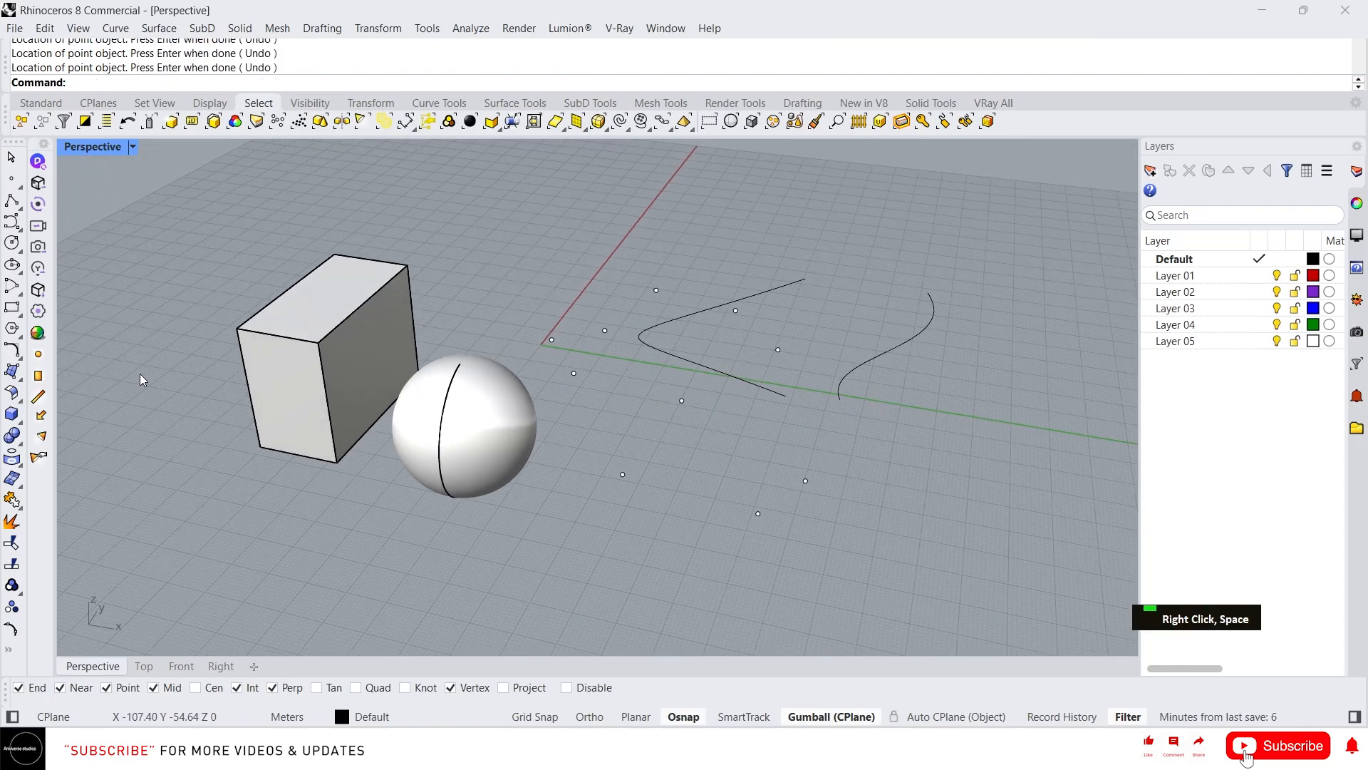
pyautogui.click(11, 373)
pyautogui.click(832, 431)
pyautogui.click(949, 504)
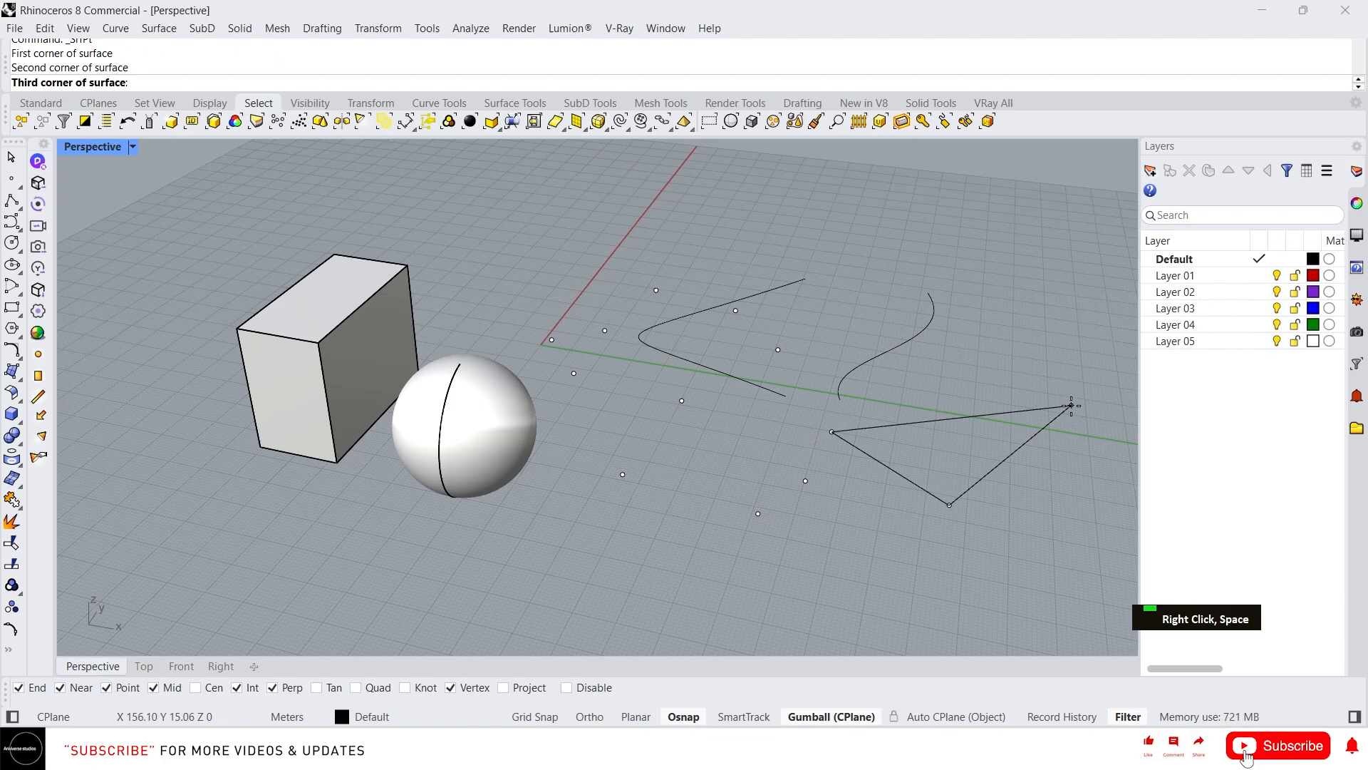
pyautogui.click(1070, 405)
pyautogui.click(1006, 372)
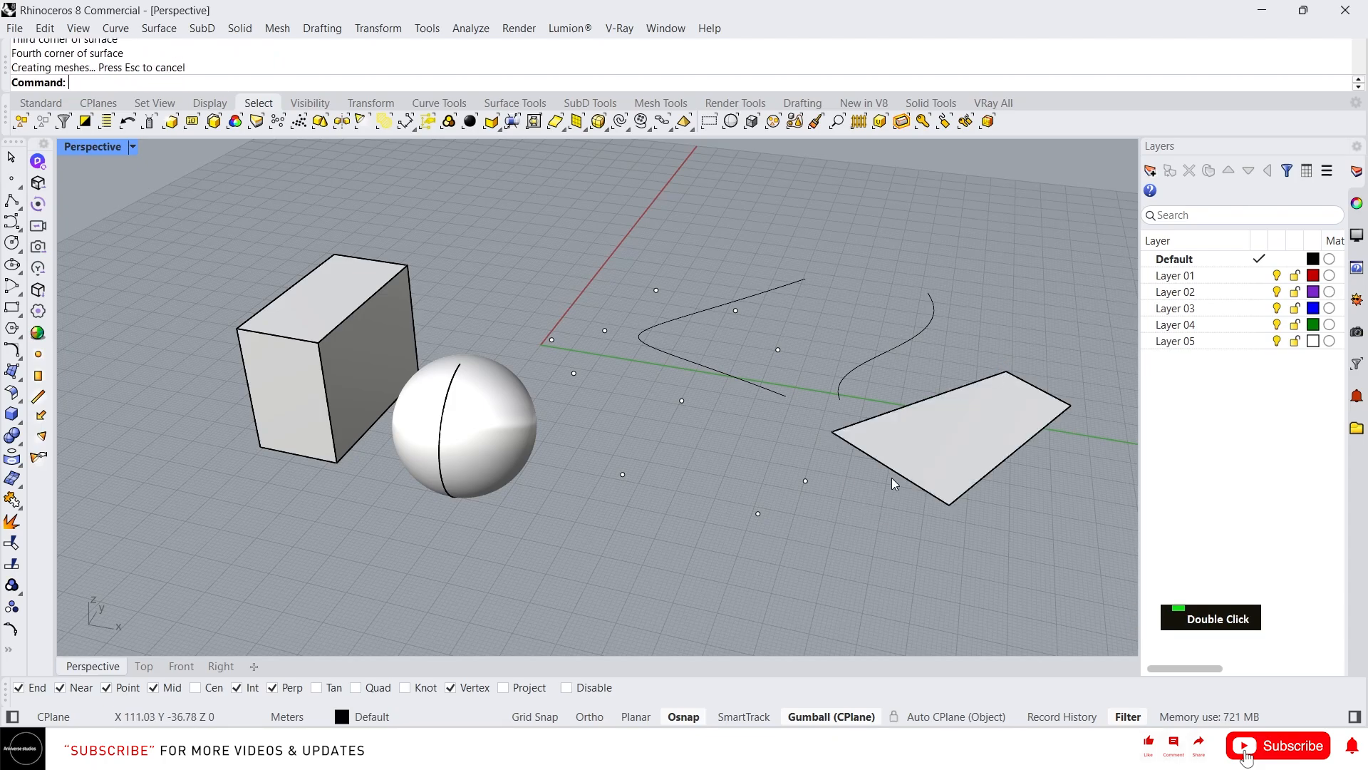
# - Select all objects, the box alone and the sphere alone in turn, clearing each selection and ending with Select None
pyautogui.moveTo(587, 439); pyautogui.dragTo(591, 386, button='right')
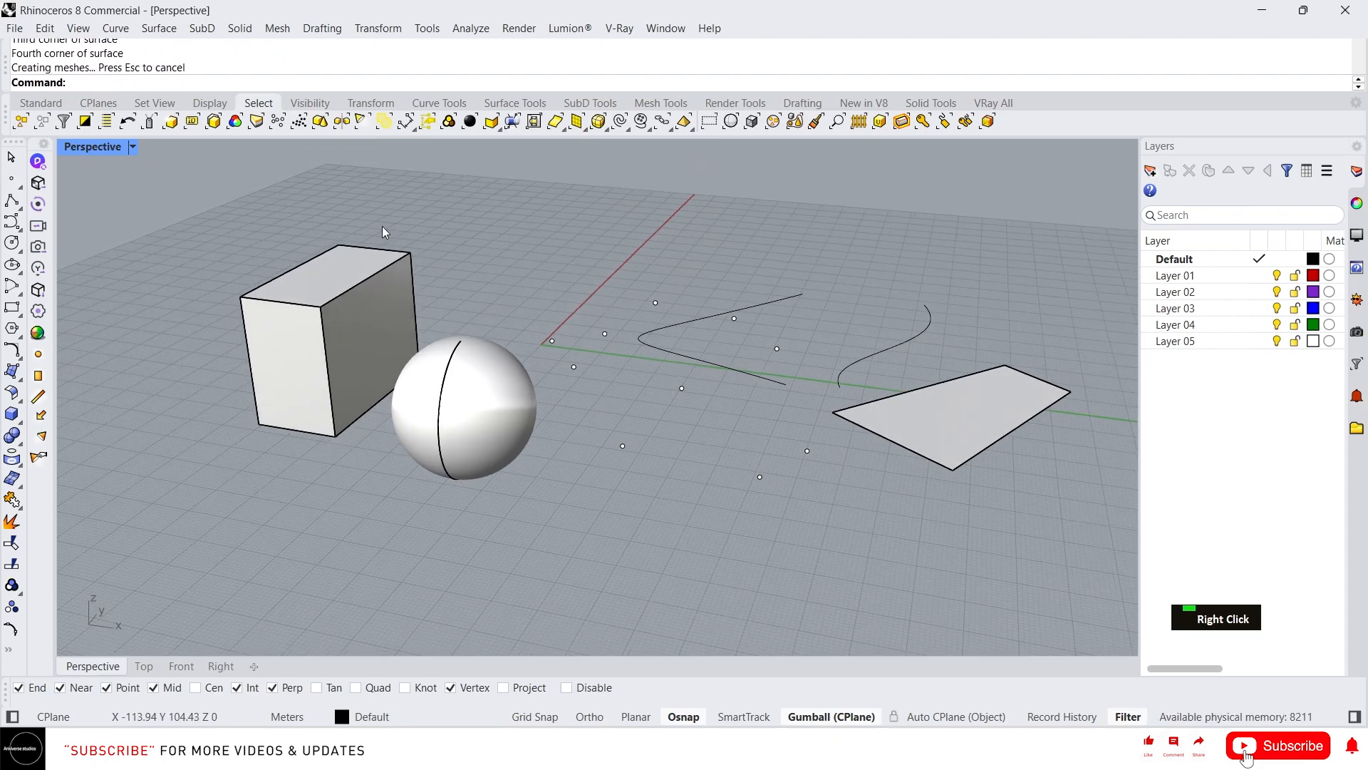
pyautogui.click(22, 123)
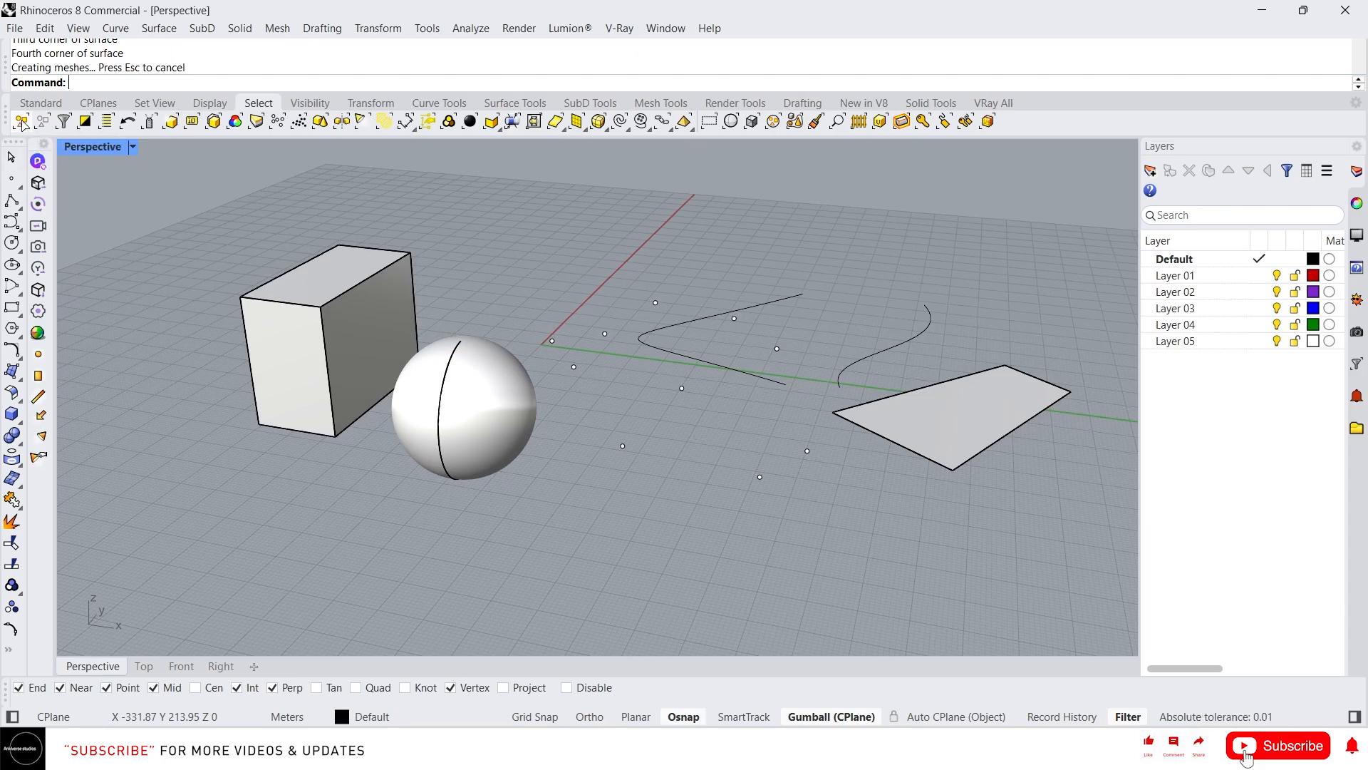
pyautogui.click(517, 242)
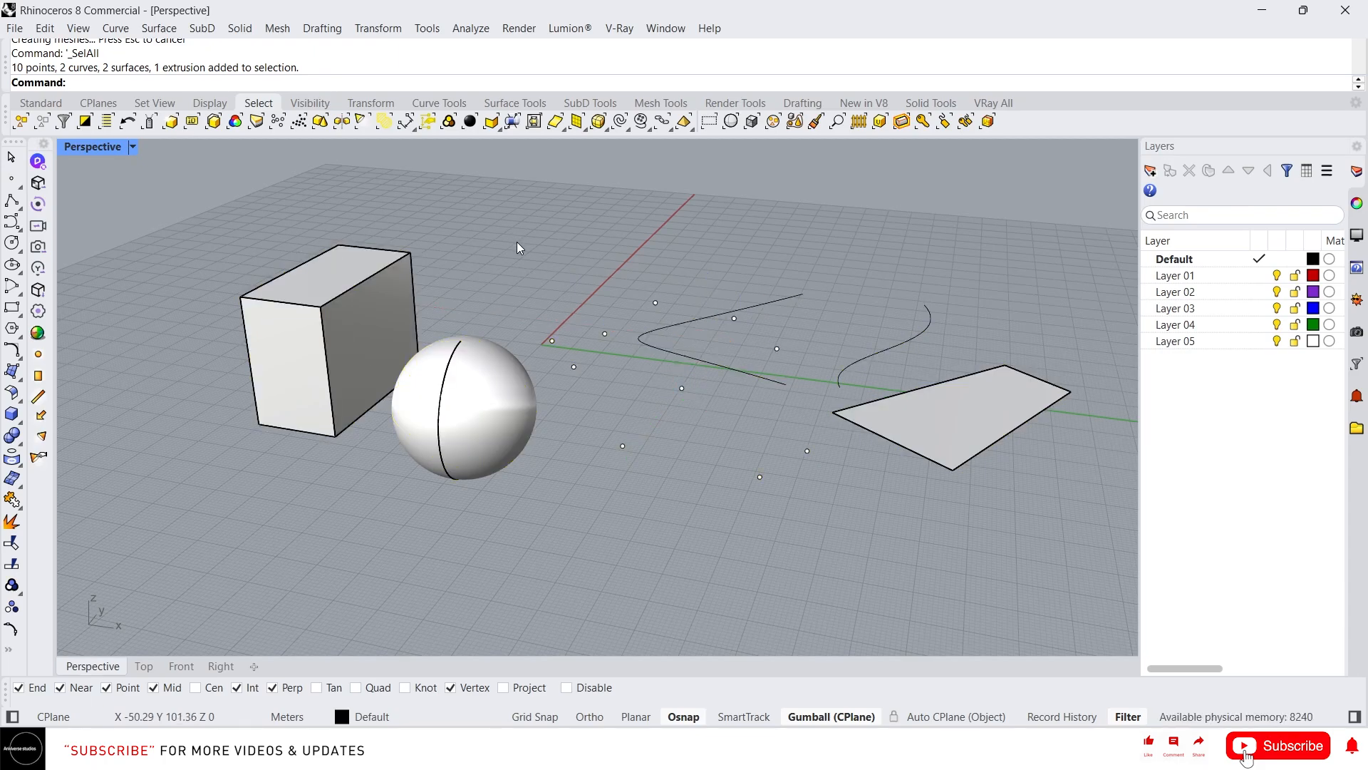
pyautogui.click(354, 249)
pyautogui.click(701, 280)
pyautogui.click(476, 366)
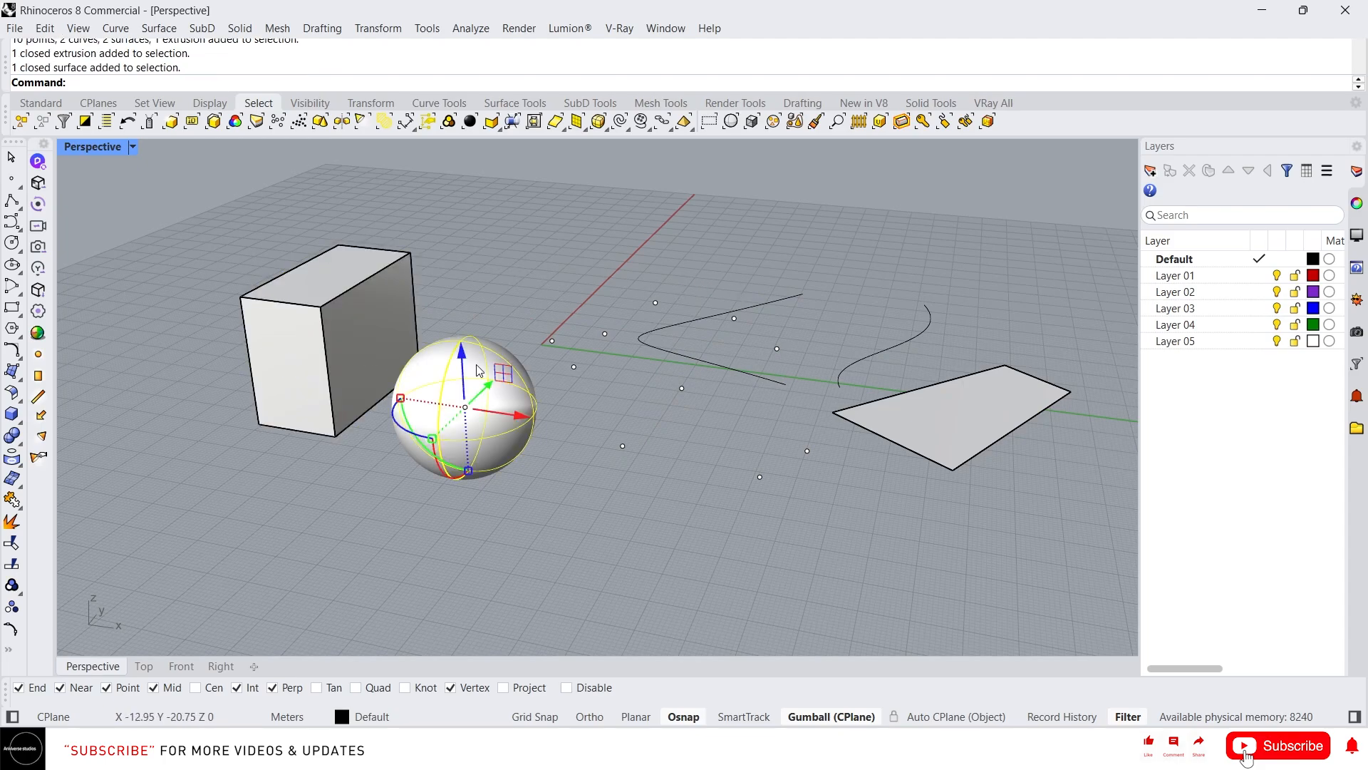
pyautogui.click(36, 131)
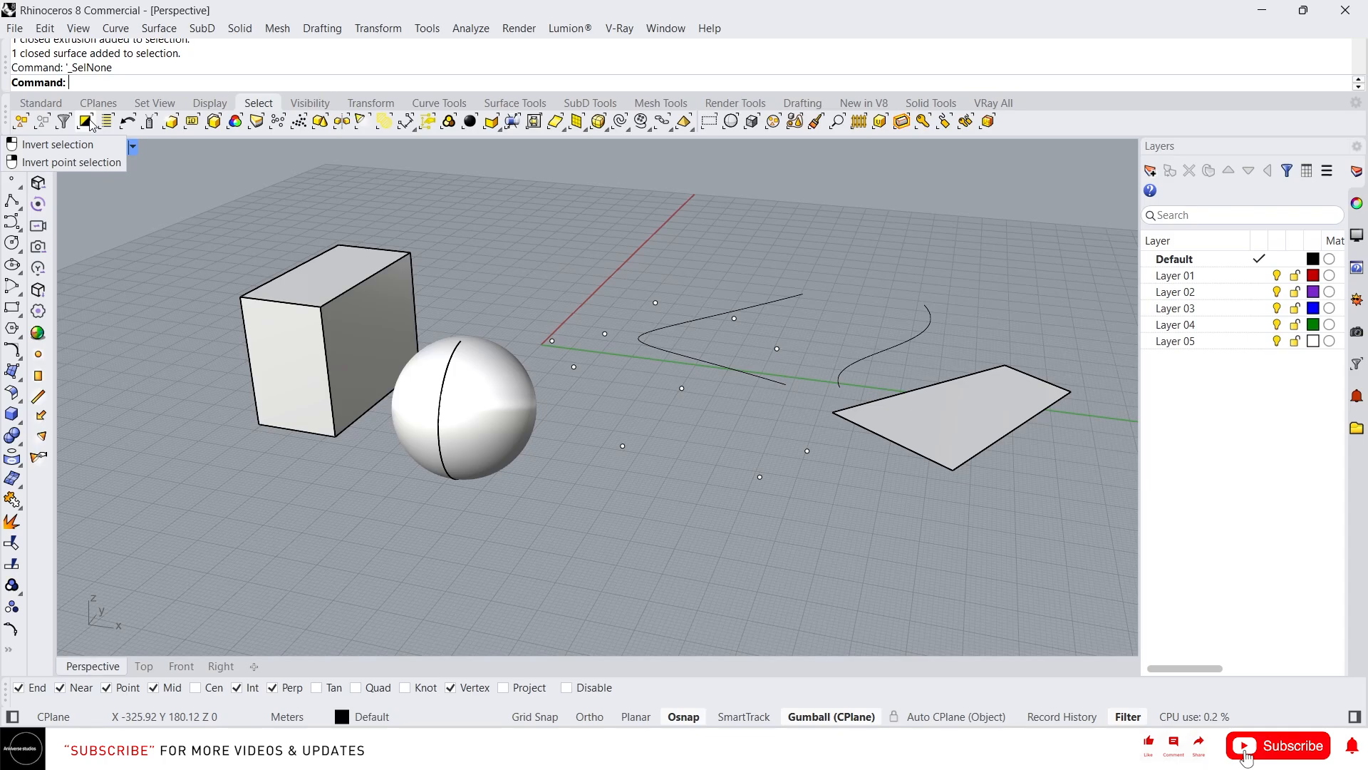
# - Select the box, invert the selection to all other objects, and clear it
pyautogui.click(376, 308)
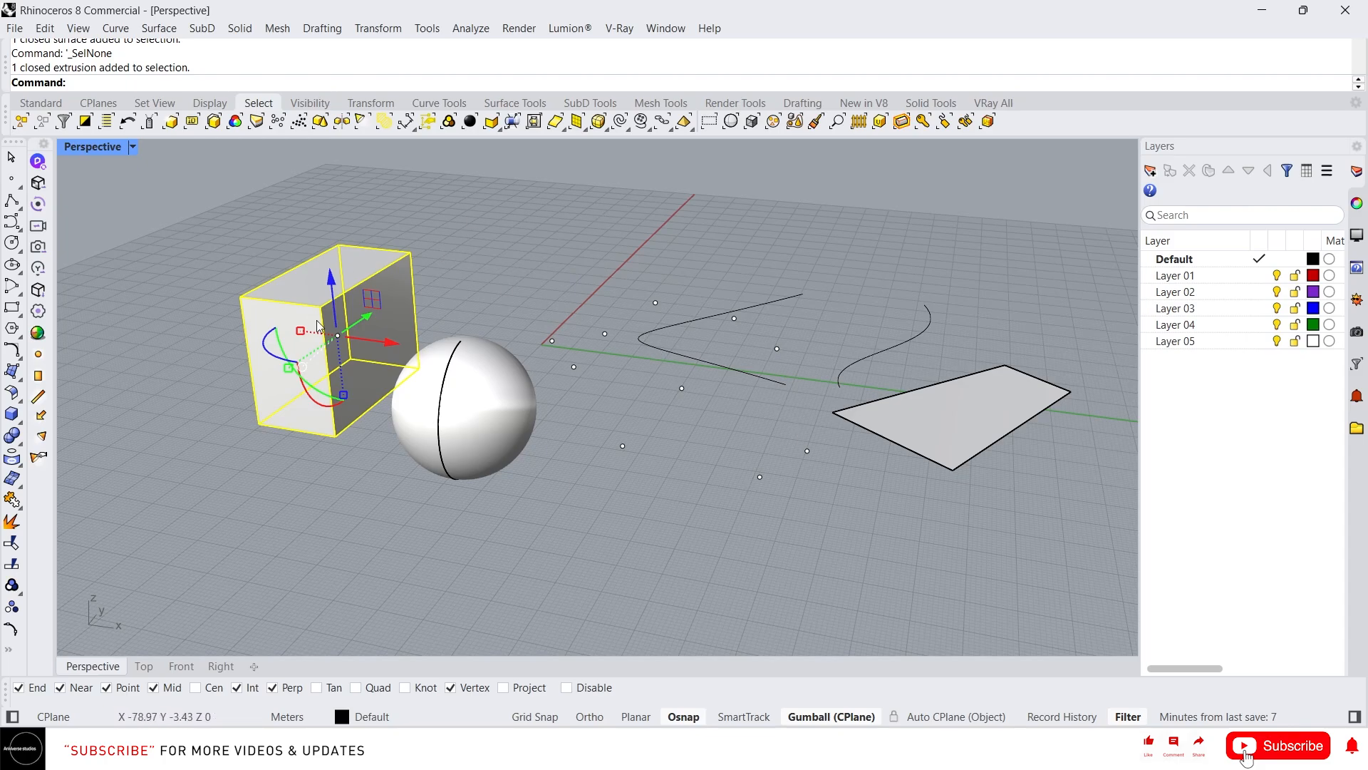
pyautogui.click(84, 121)
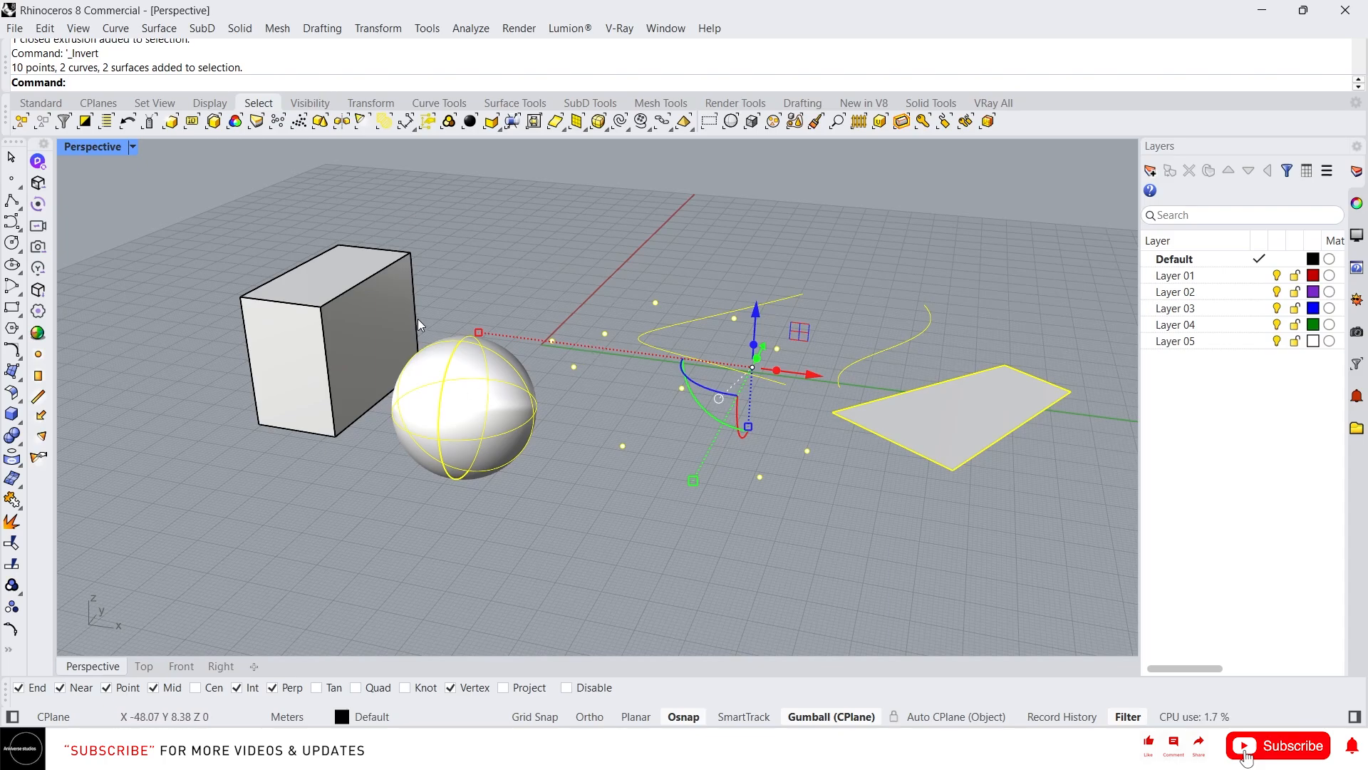
pyautogui.press('Escape')
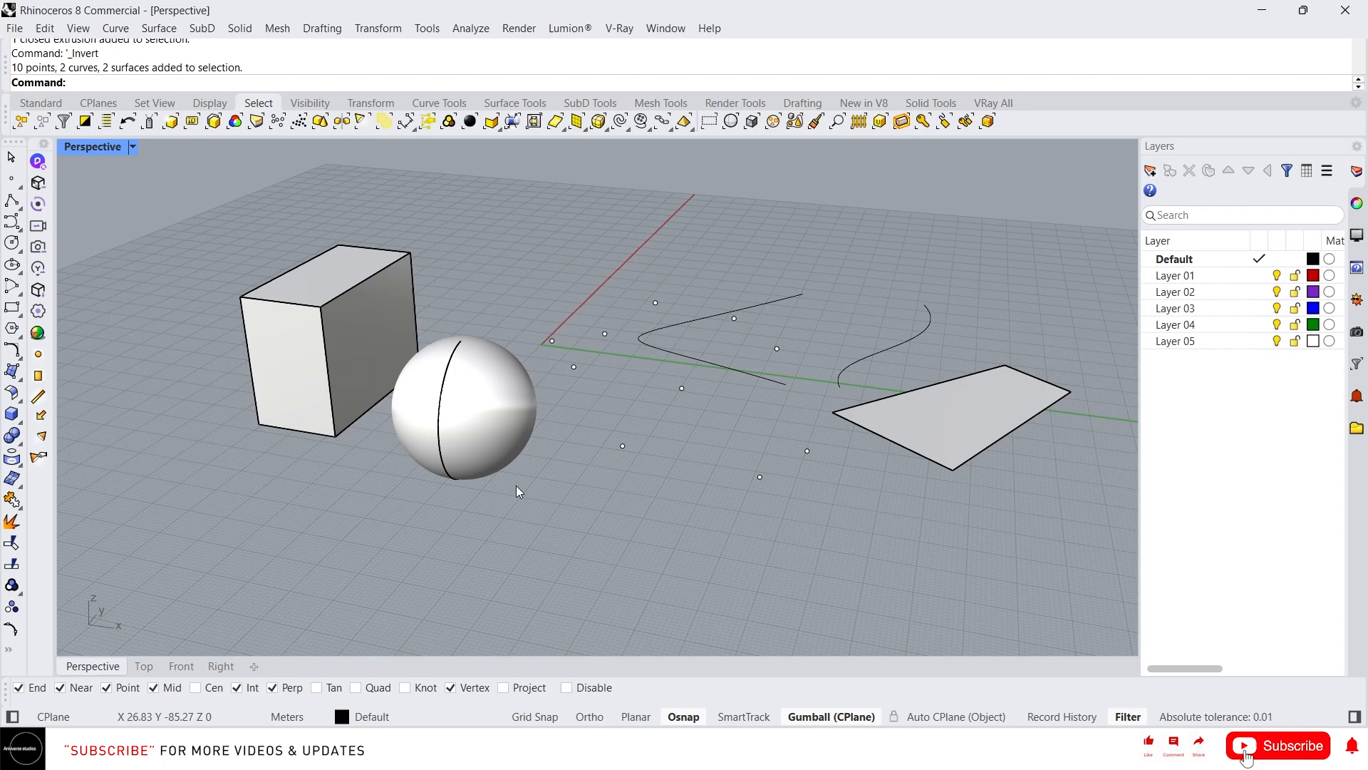
# - Select and deselect the sphere, recall it with Select Previous, and clear the selection
pyautogui.click(498, 418)
pyautogui.click(865, 431)
pyautogui.click(560, 437)
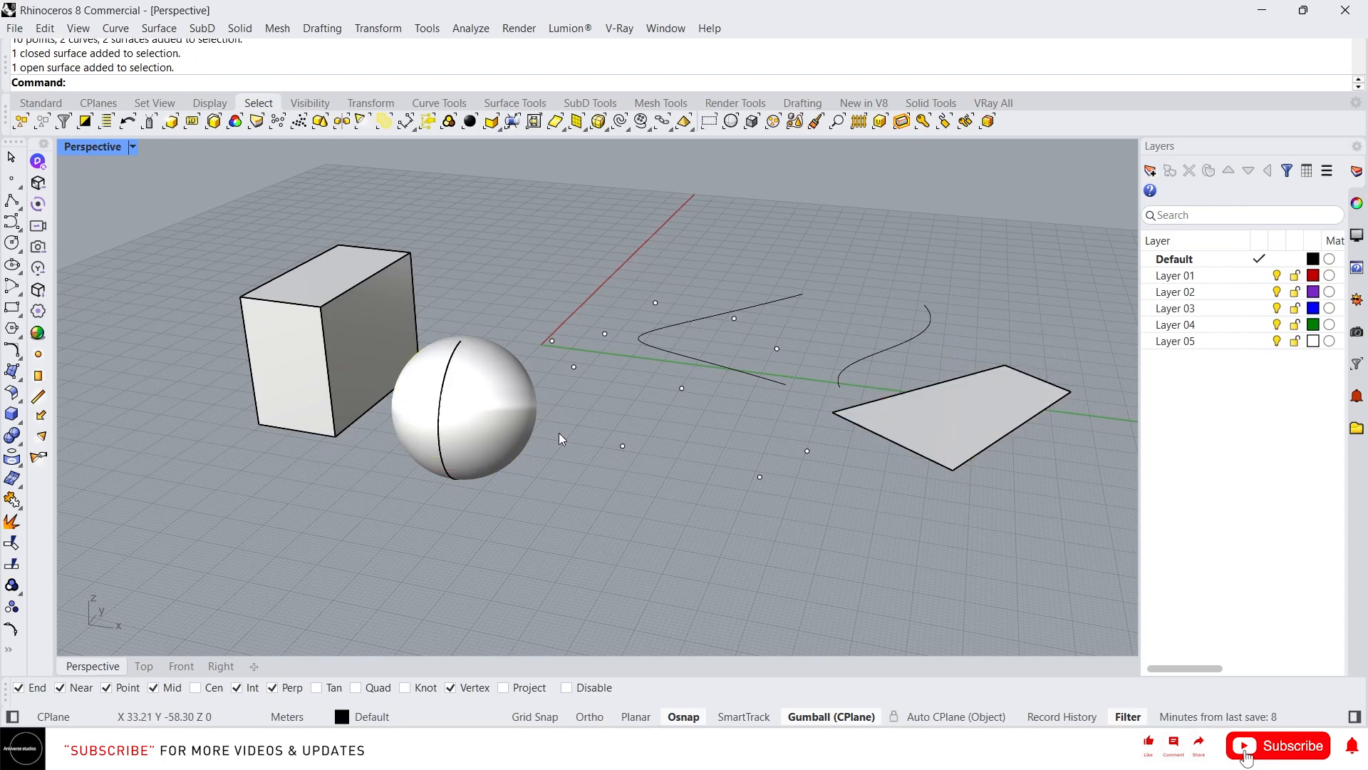
pyautogui.click(494, 397)
pyautogui.click(731, 279)
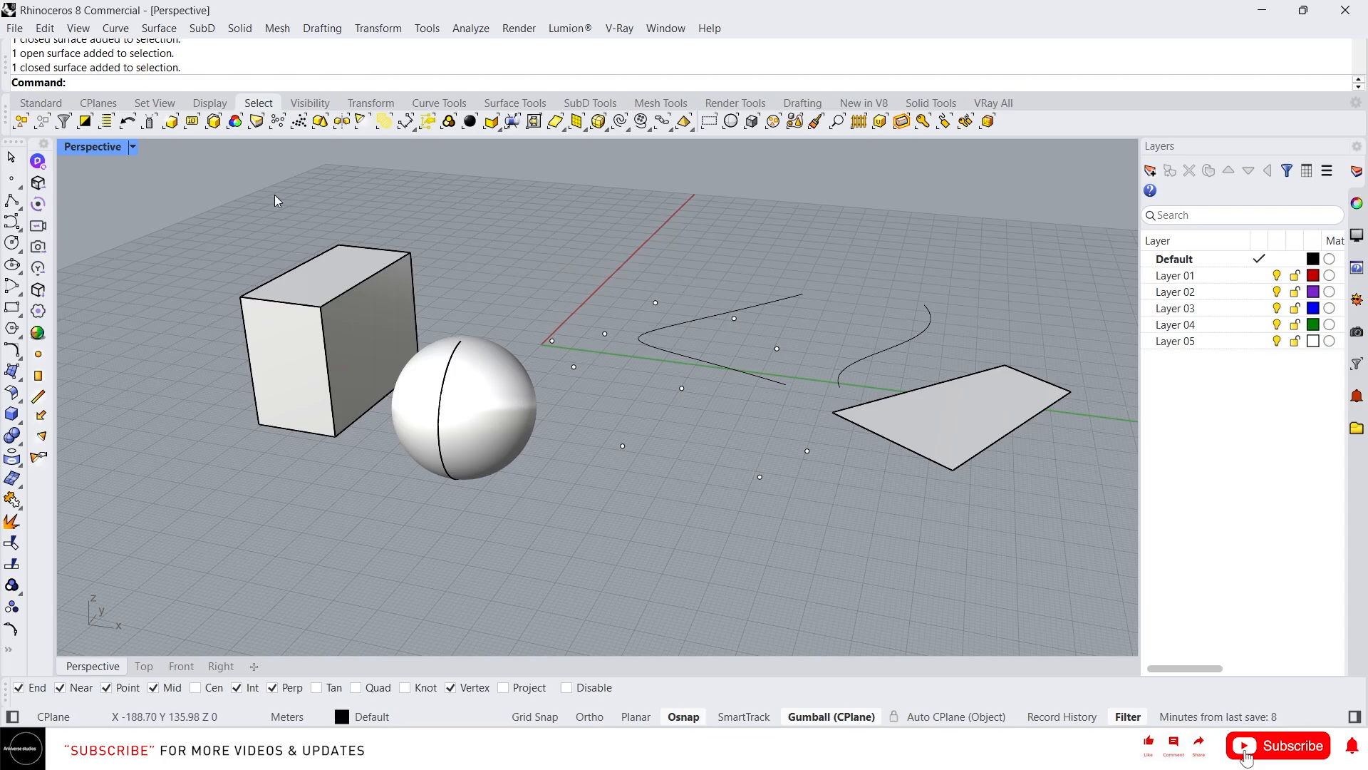
pyautogui.click(124, 122)
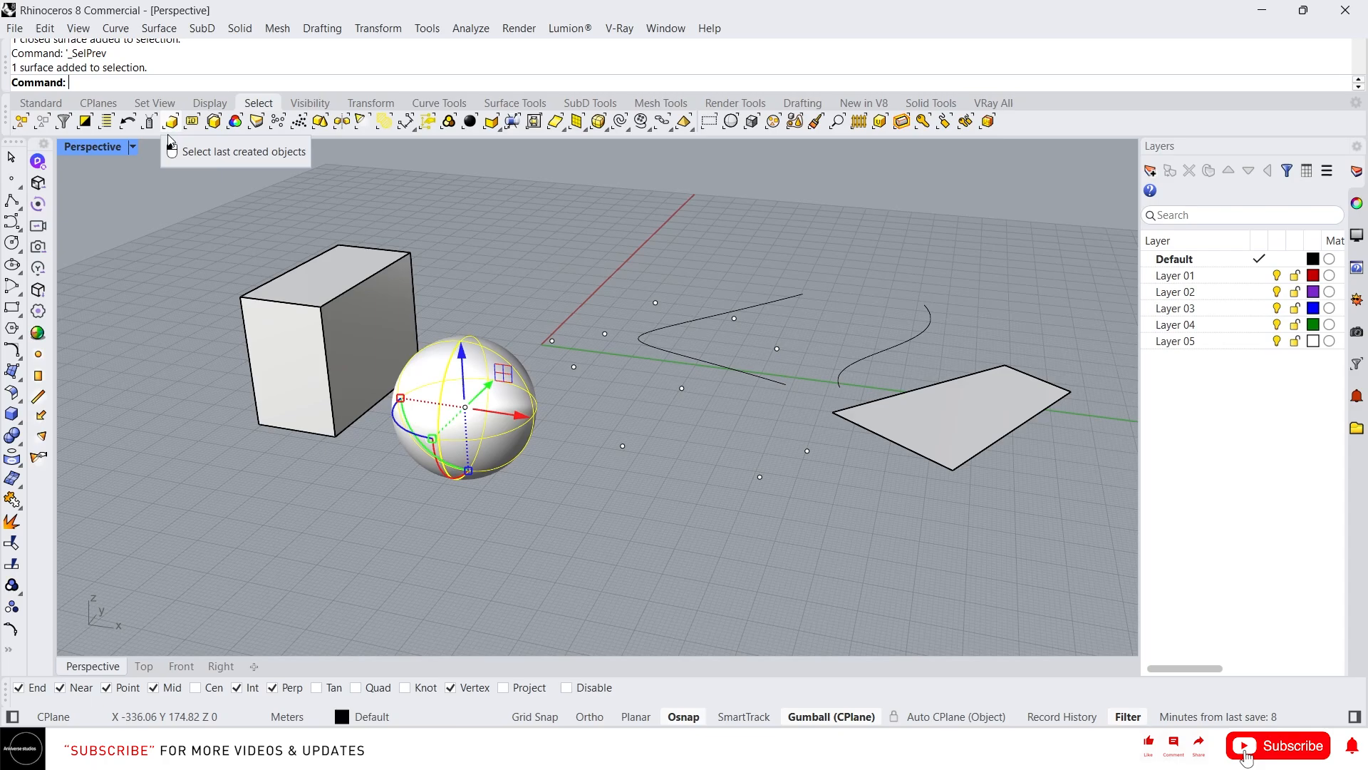
pyautogui.click(135, 307)
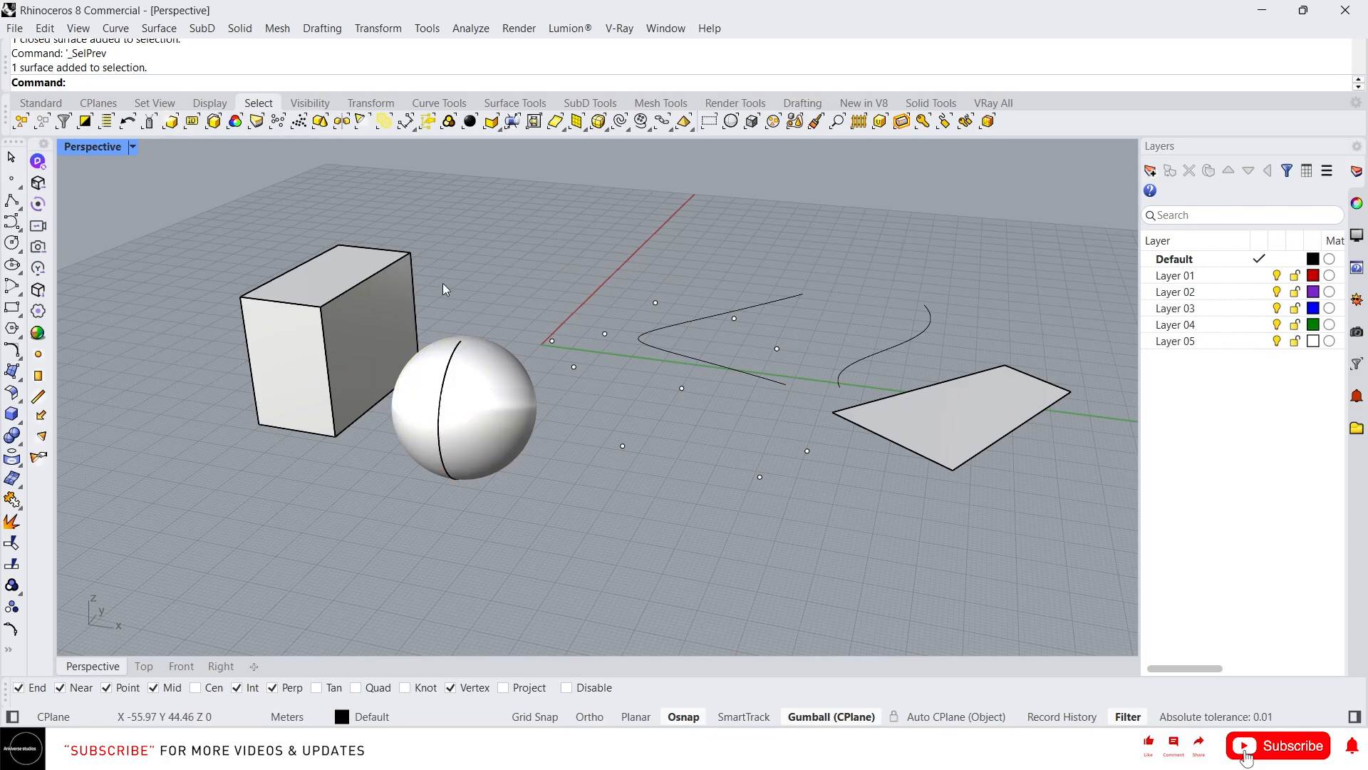
# - Draw a small box behind the large box and select it as the last created object
pyautogui.write('box')
pyautogui.press('space')
pyautogui.click(454, 230)
pyautogui.click(488, 249)
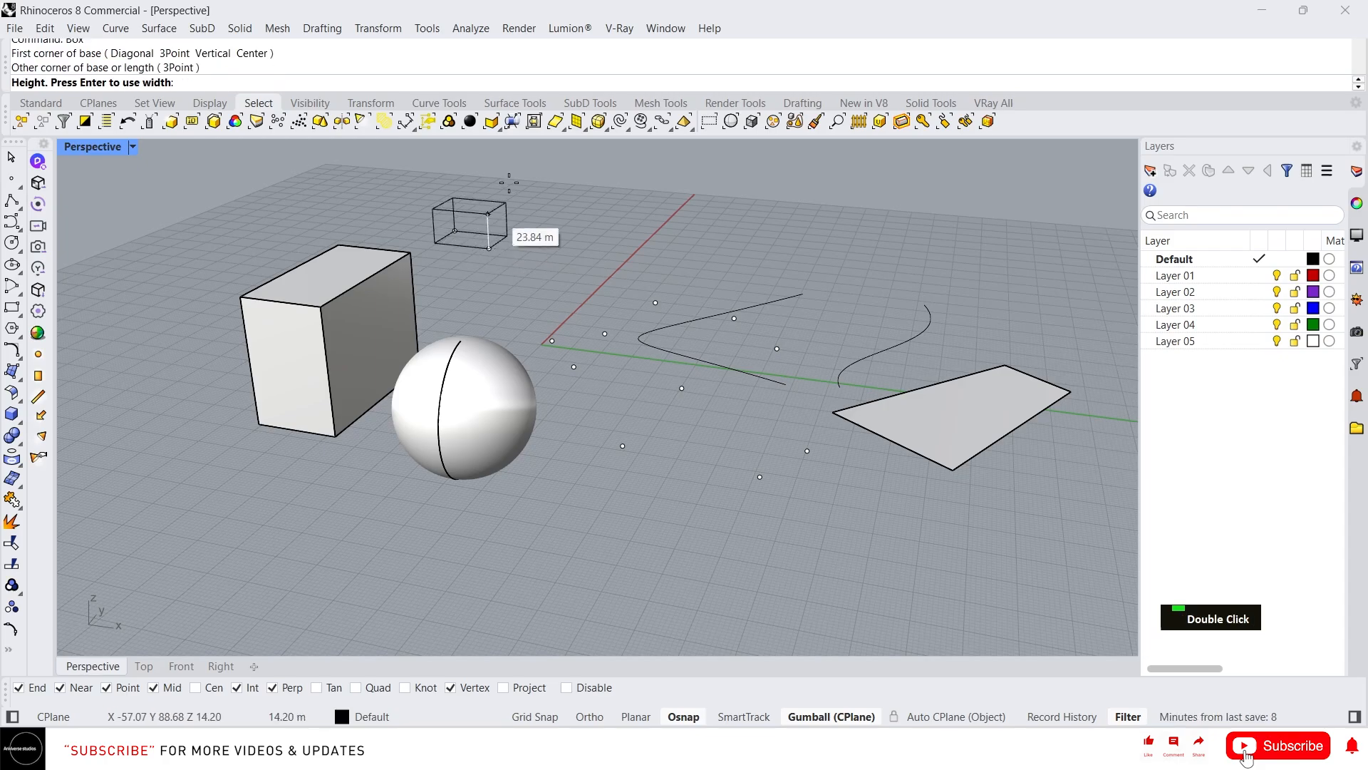
pyautogui.click(511, 183)
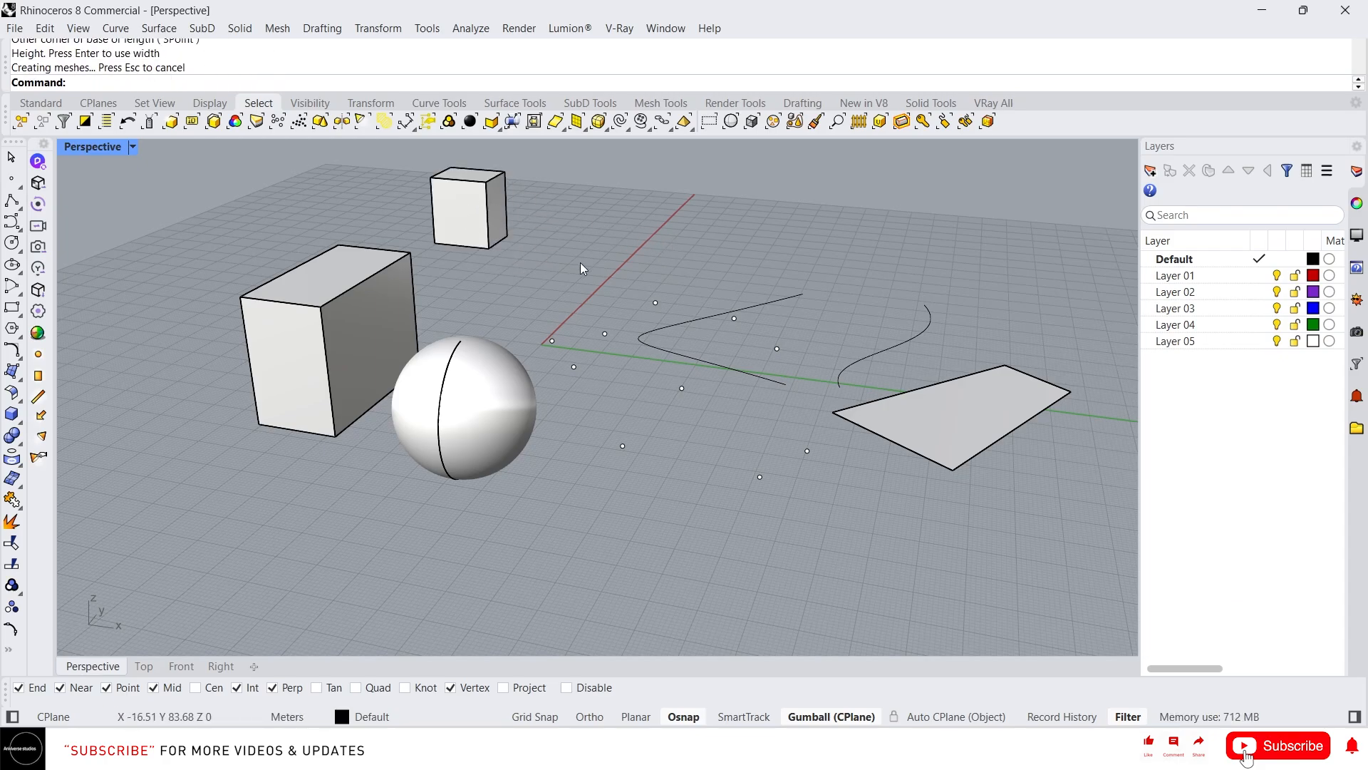
pyautogui.click(174, 123)
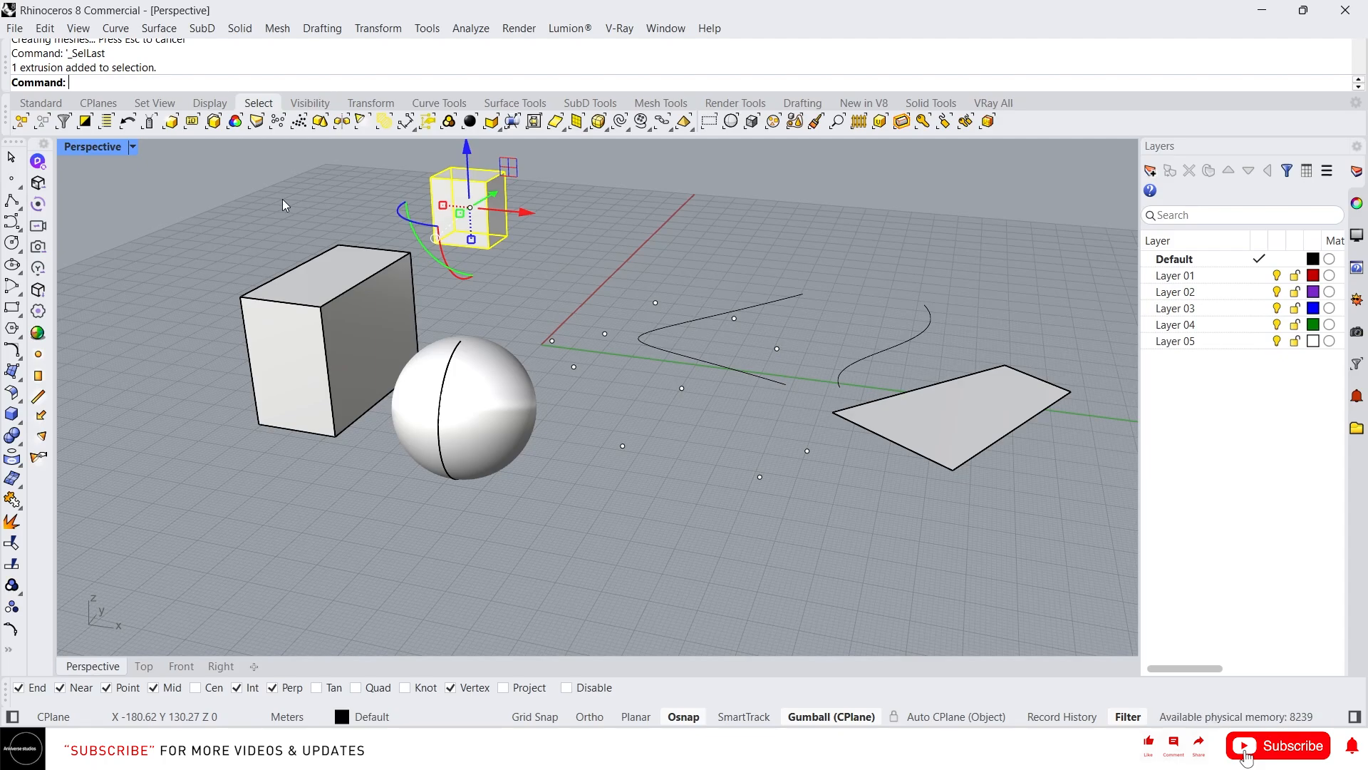
pyautogui.press('Delete')
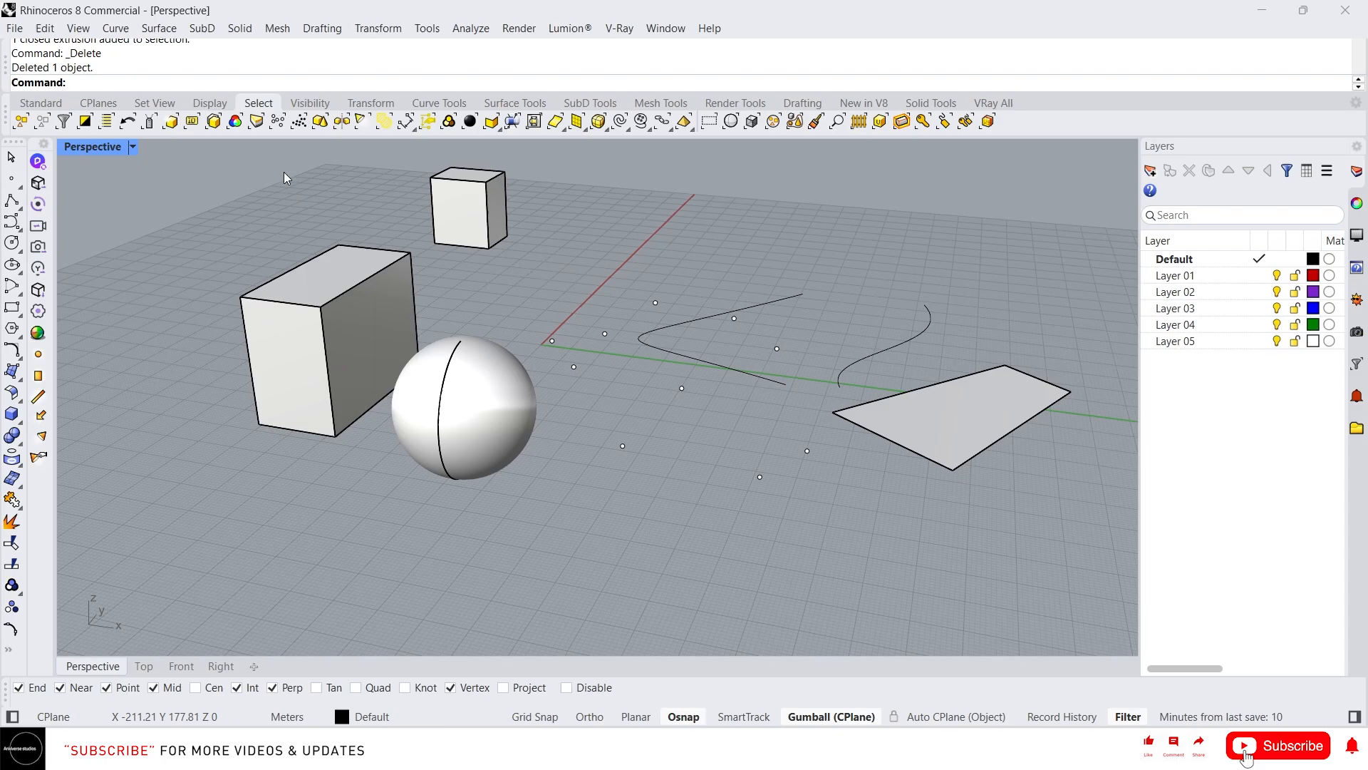
# - Select all point objects and all curves in turn, clearing the selection after each
pyautogui.click(278, 121)
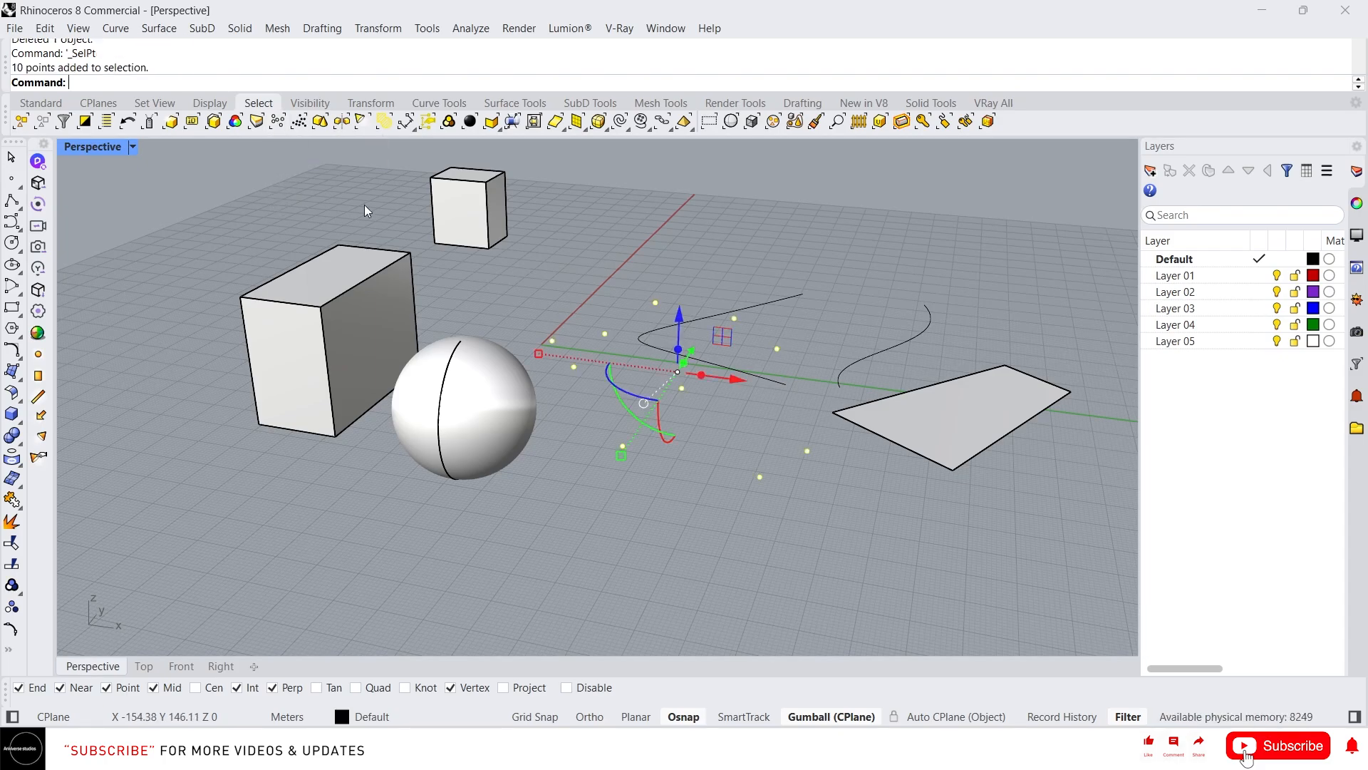
pyautogui.click(606, 267)
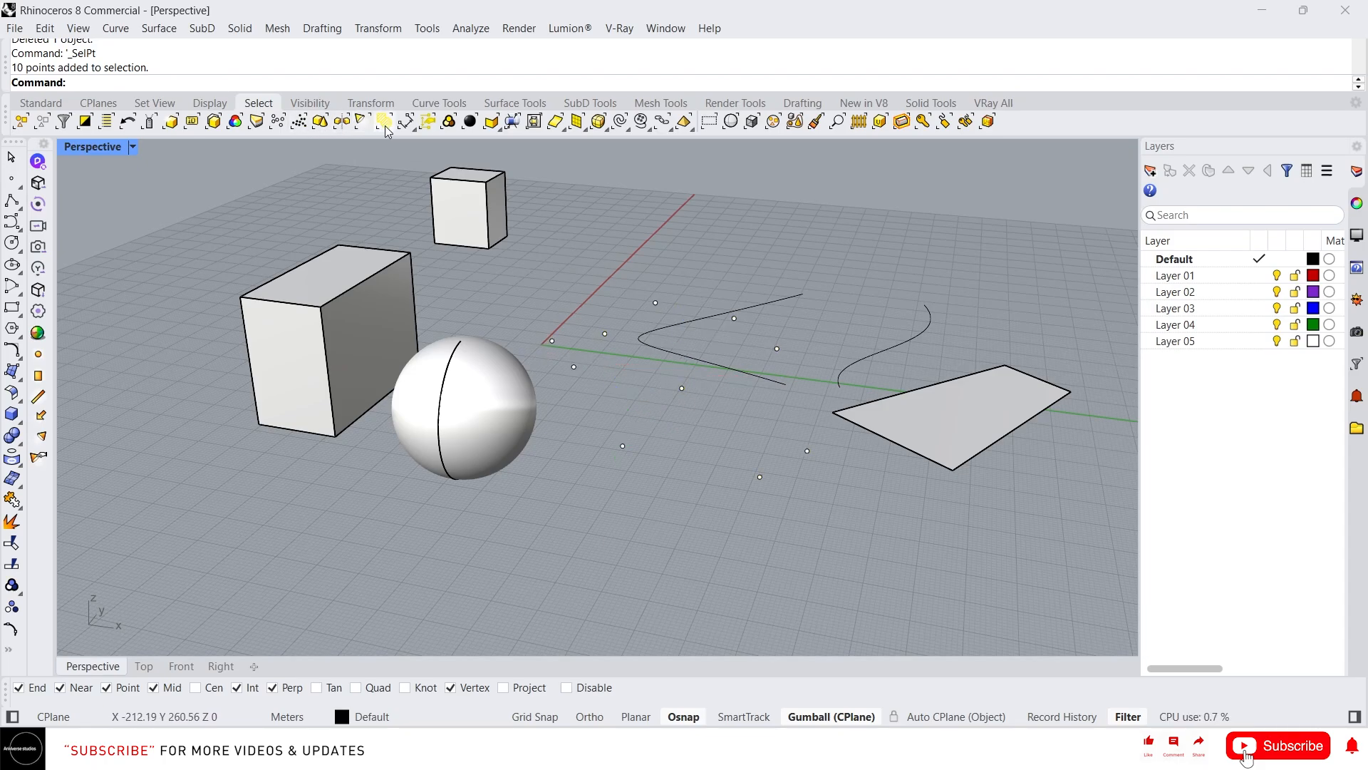
pyautogui.click(639, 125)
pyautogui.click(704, 260)
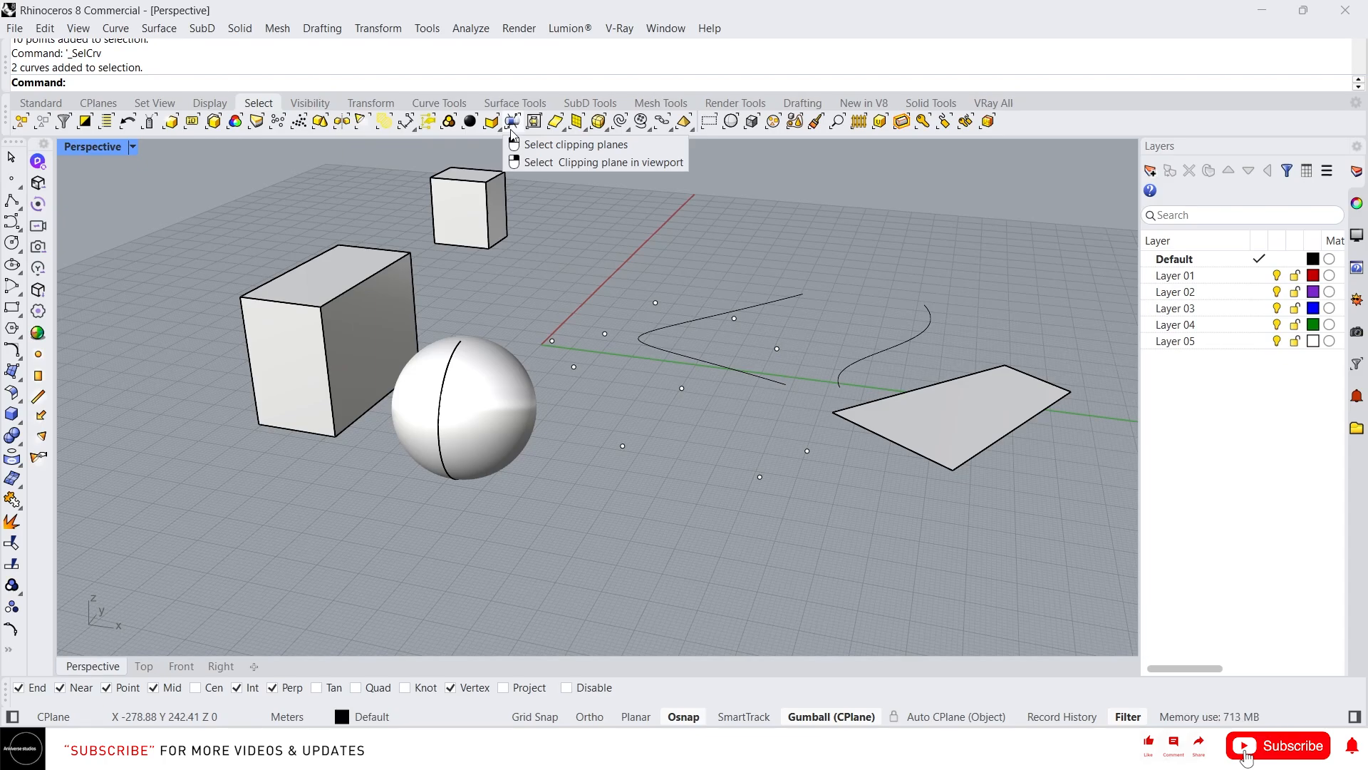
# - Select all surfaces, run the SubD selection as well, and clear the selection
pyautogui.click(556, 124)
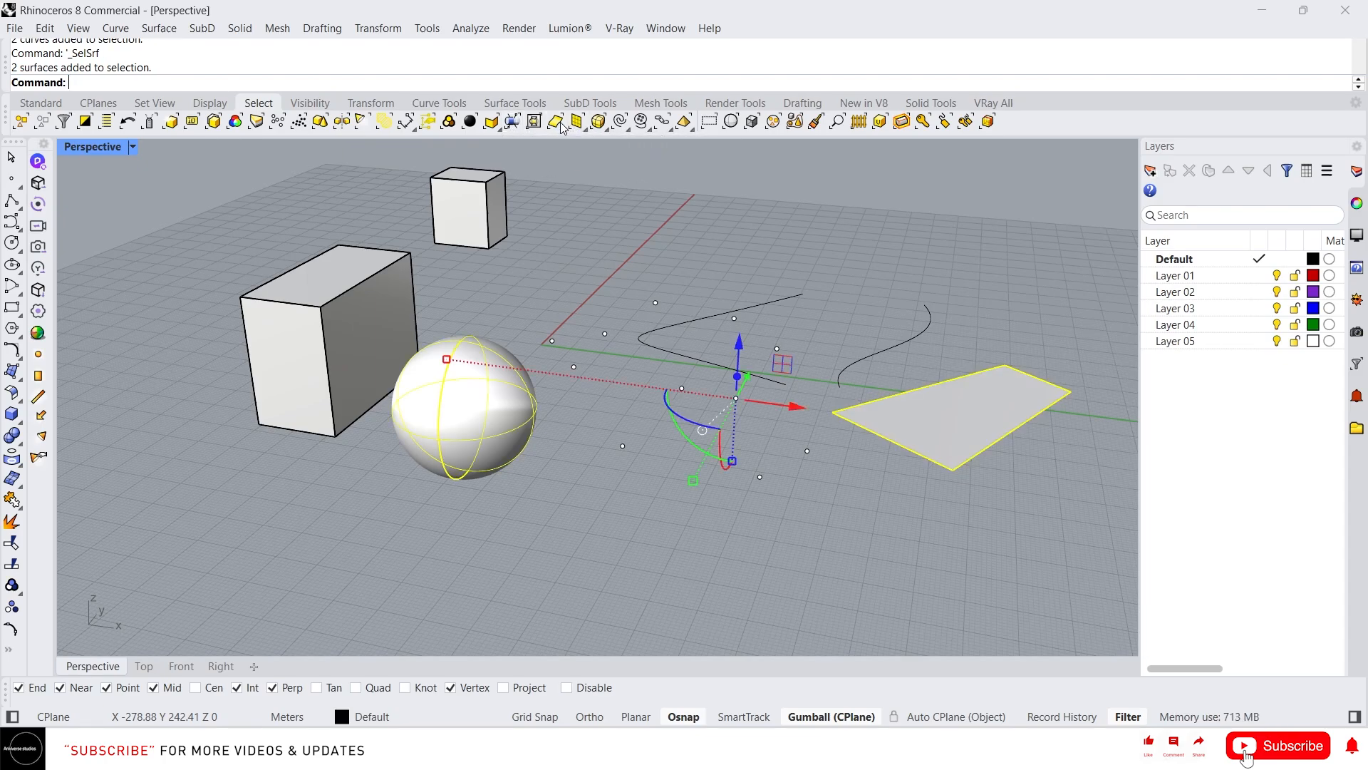
pyautogui.click(597, 124)
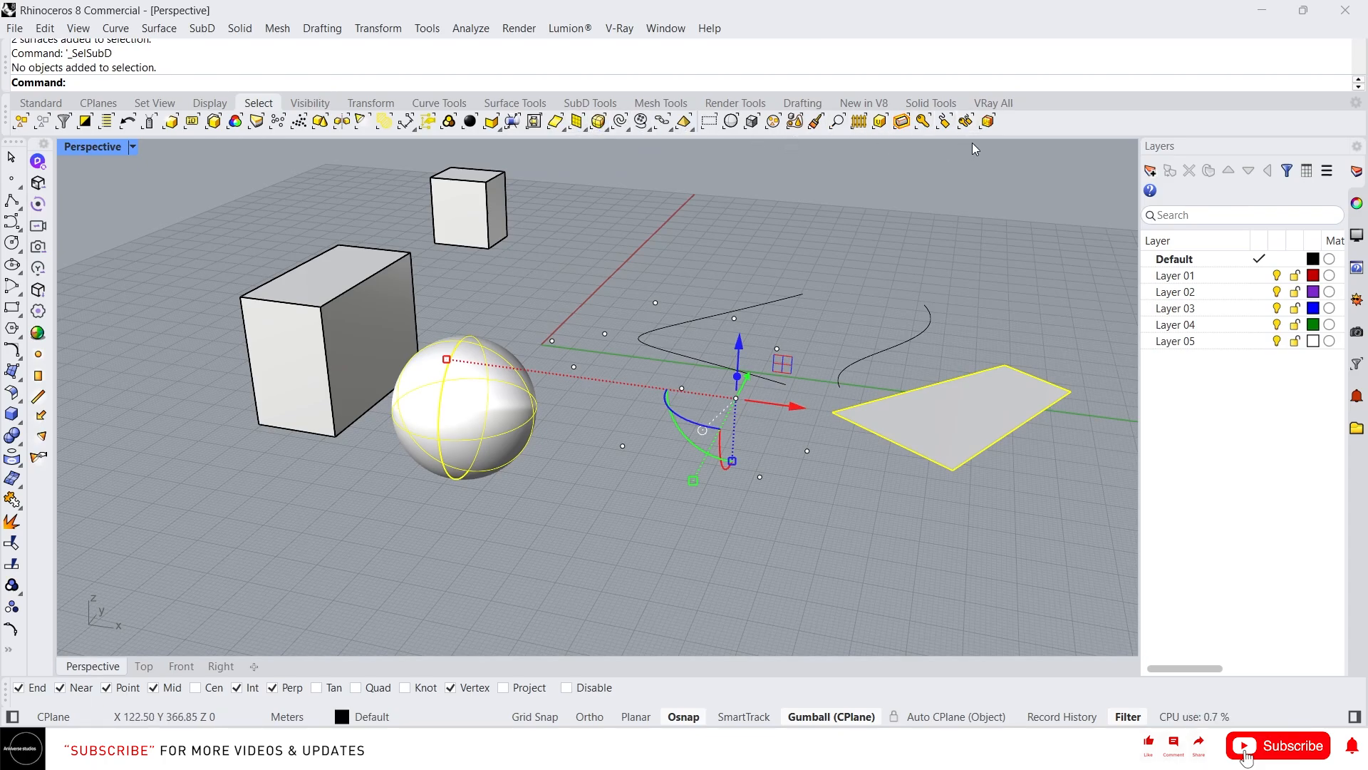
pyautogui.click(875, 182)
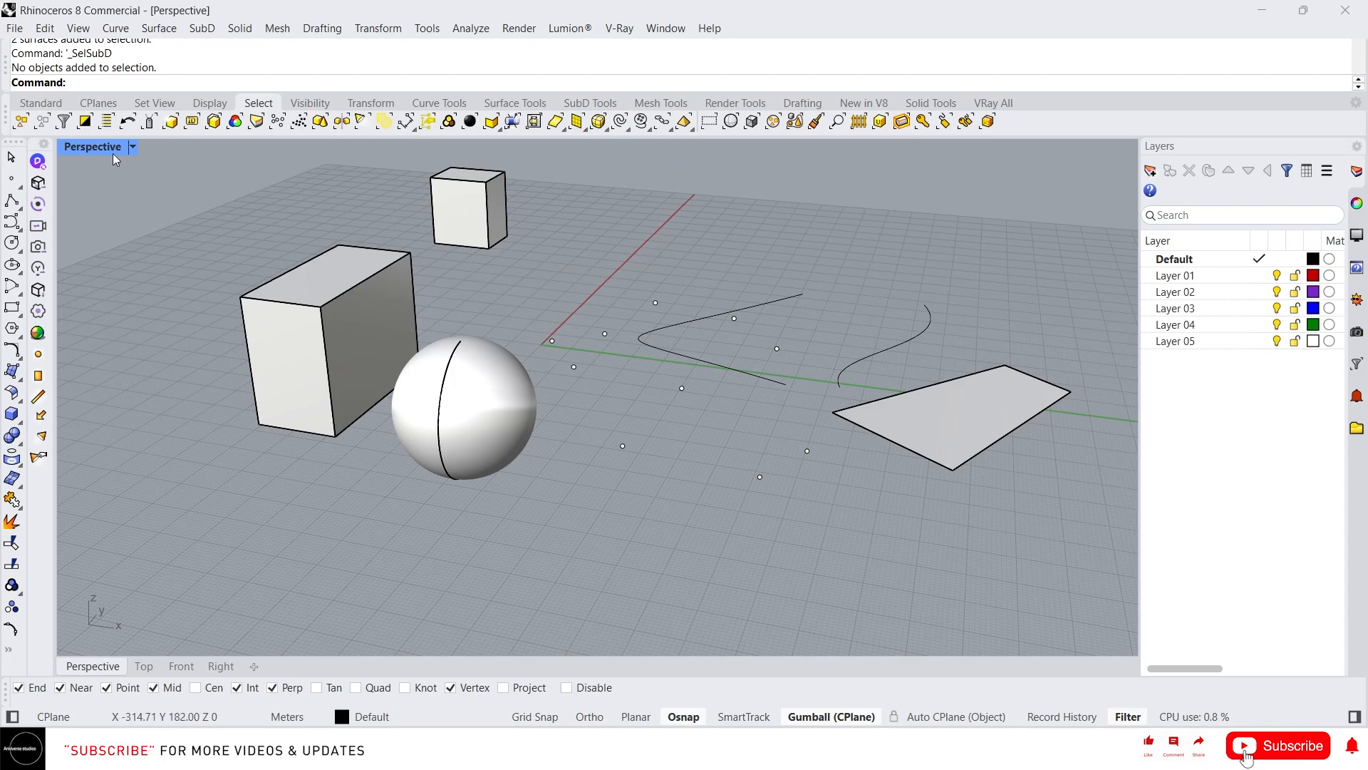
# - Show the selection filter list using the Show option of the SelectionFilter command
pyautogui.click(64, 122)
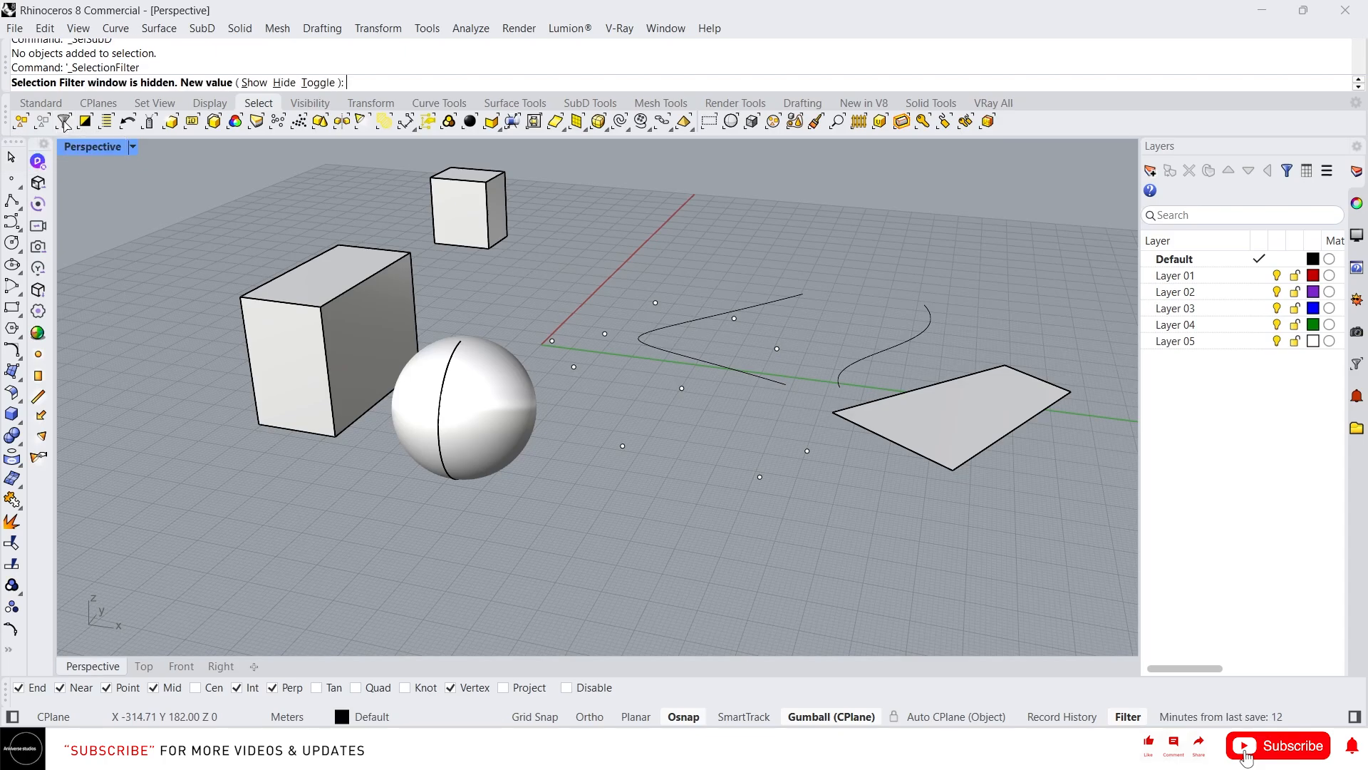
pyautogui.click(254, 83)
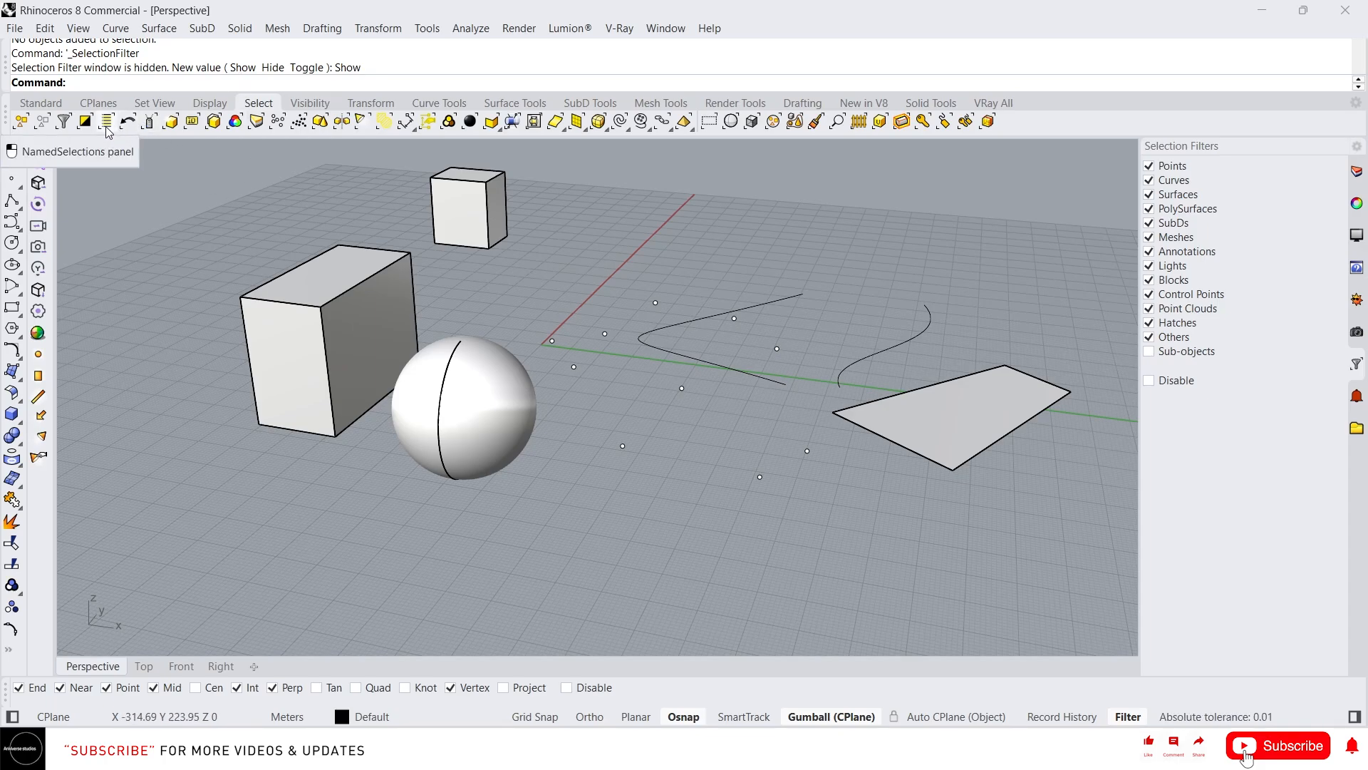
pyautogui.click(60, 129)
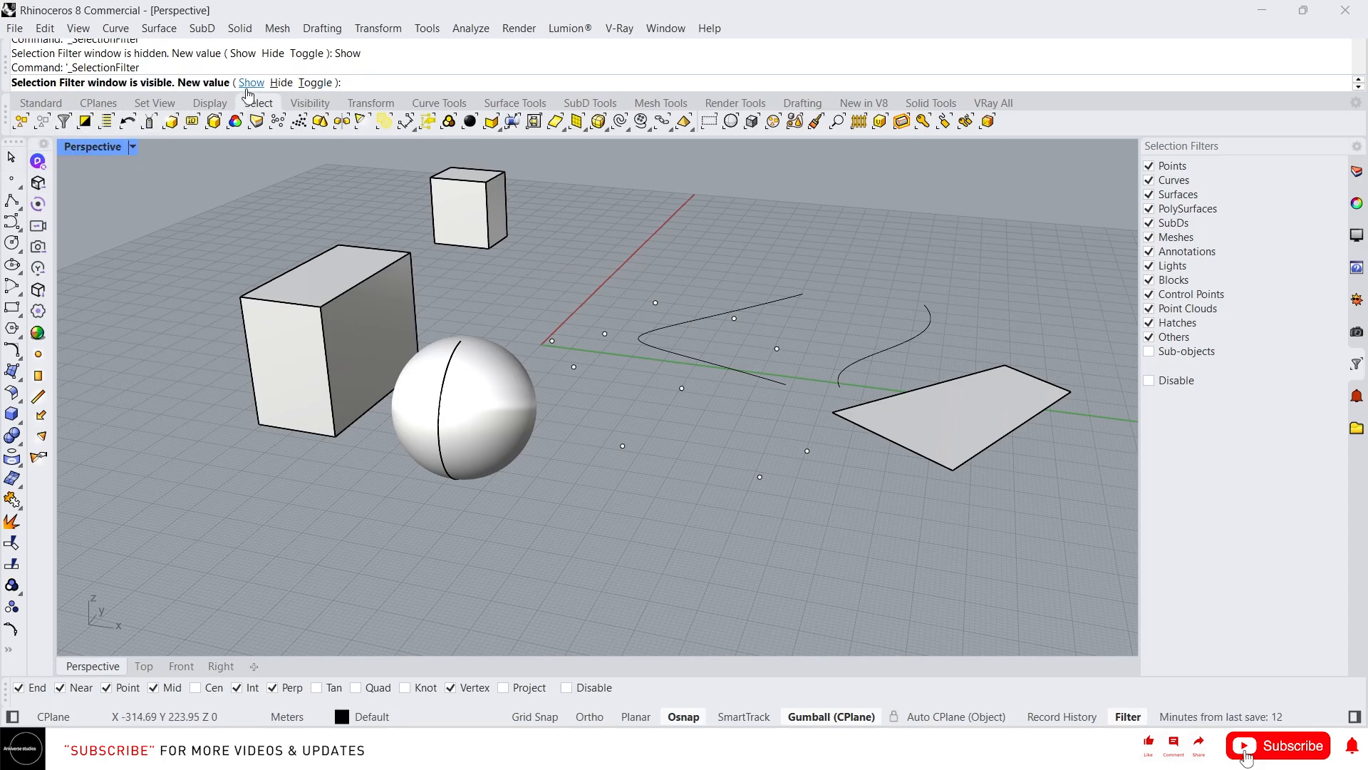
pyautogui.click(249, 84)
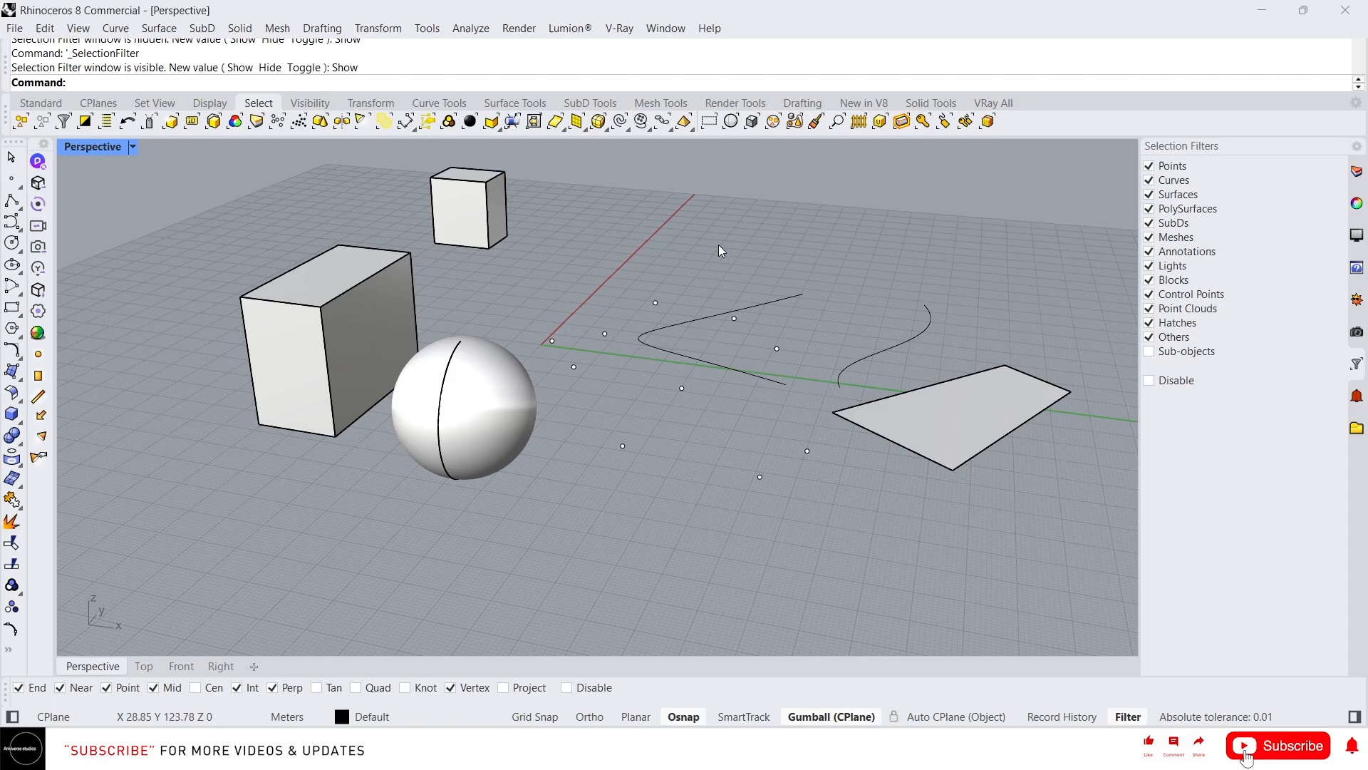
# - Select one point and clear it, then turn off the Points filter and window-select across the objects to test it
pyautogui.moveTo(670, 274); pyautogui.dragTo(636, 306)
pyautogui.click(848, 245)
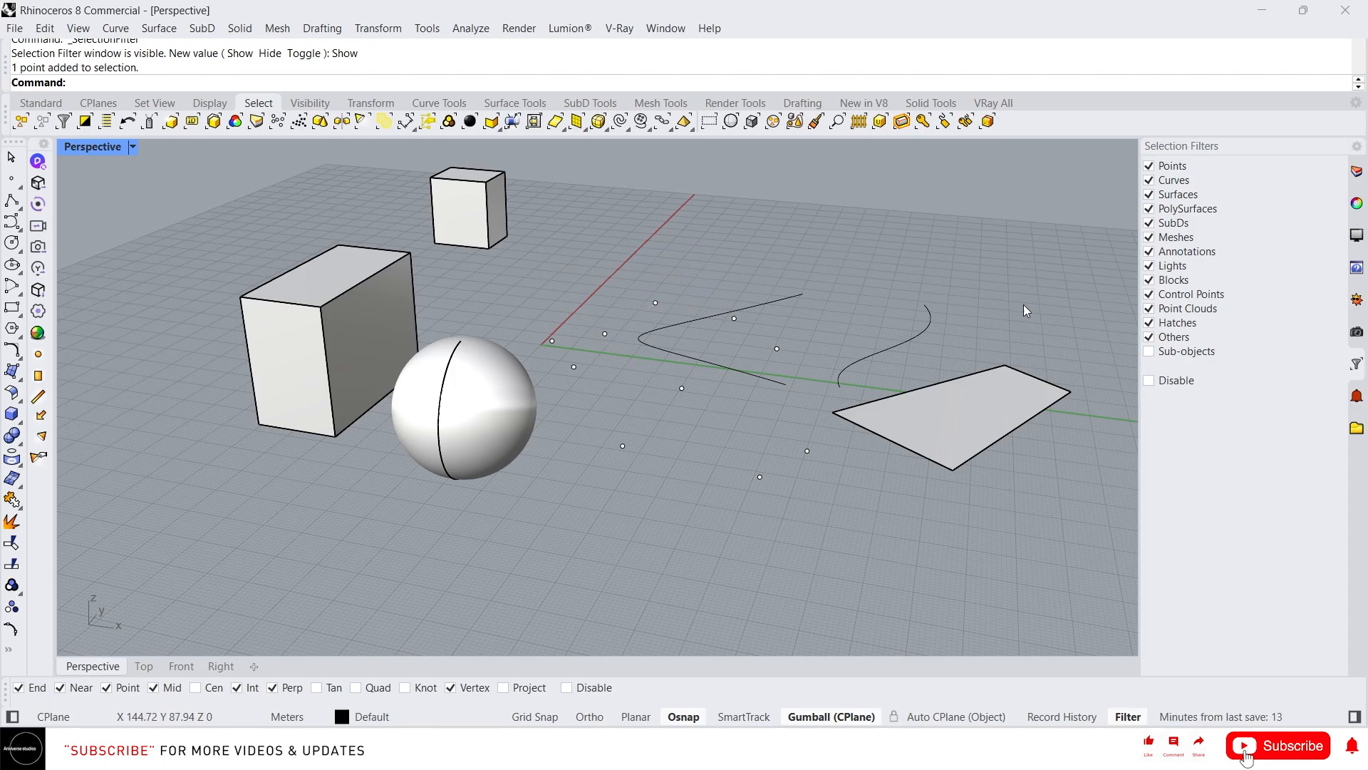
pyautogui.click(1148, 166)
pyautogui.moveTo(748, 209); pyautogui.dragTo(502, 473)
pyautogui.click(698, 268)
pyautogui.moveTo(698, 268); pyautogui.dragTo(691, 273, button='right')
pyautogui.scroll(-2, 639, 405)
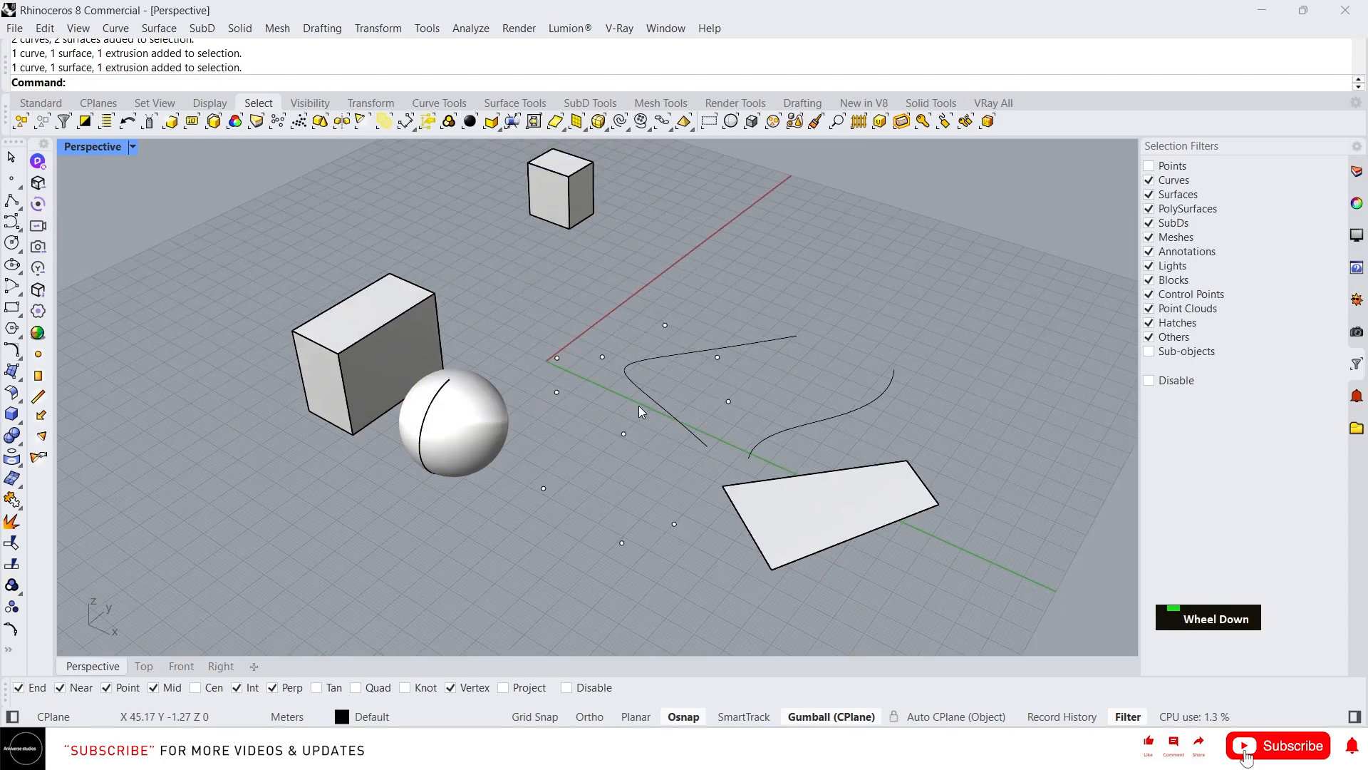
pyautogui.moveTo(639, 405); pyautogui.dragTo(595, 315, button='right')
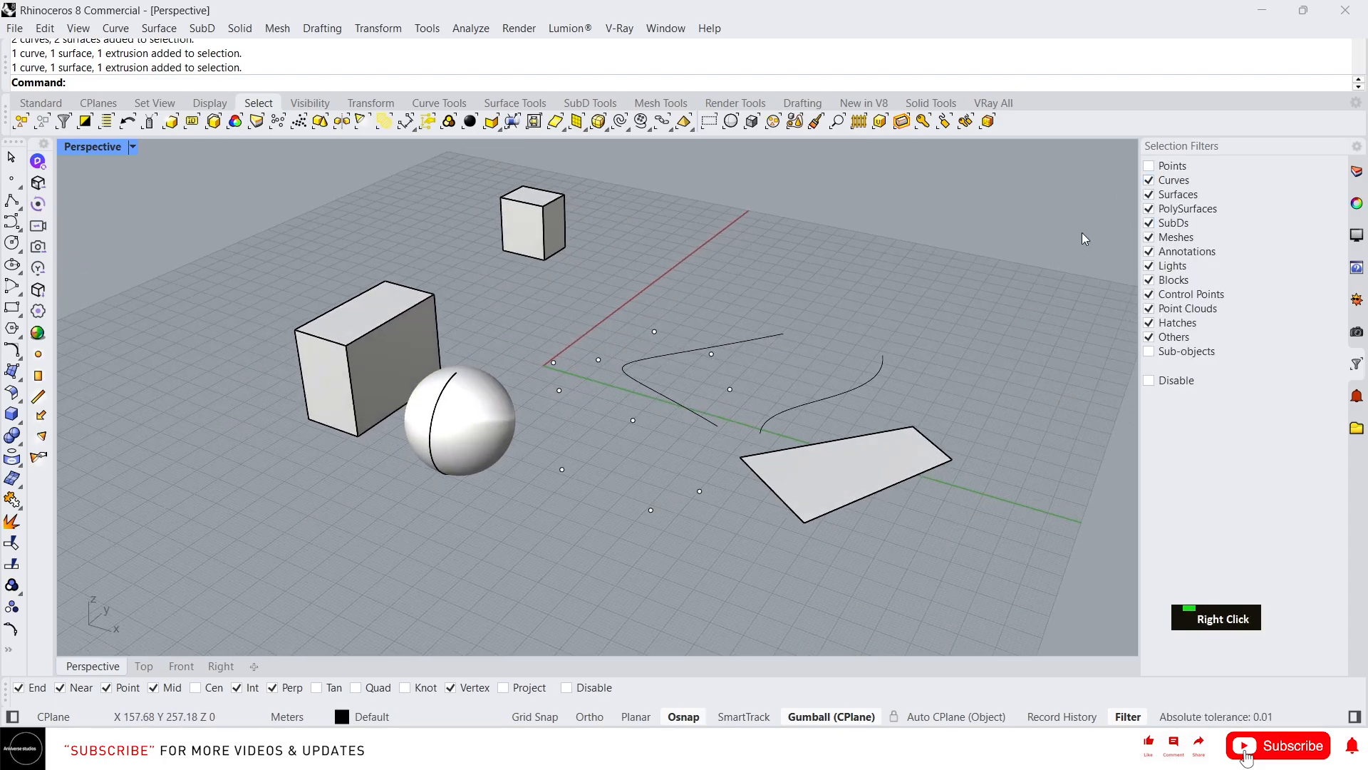
# - Turn off the Curves, Surfaces and PolySurfaces filters, testing a selection around the planar surface along the way
pyautogui.click(1149, 181)
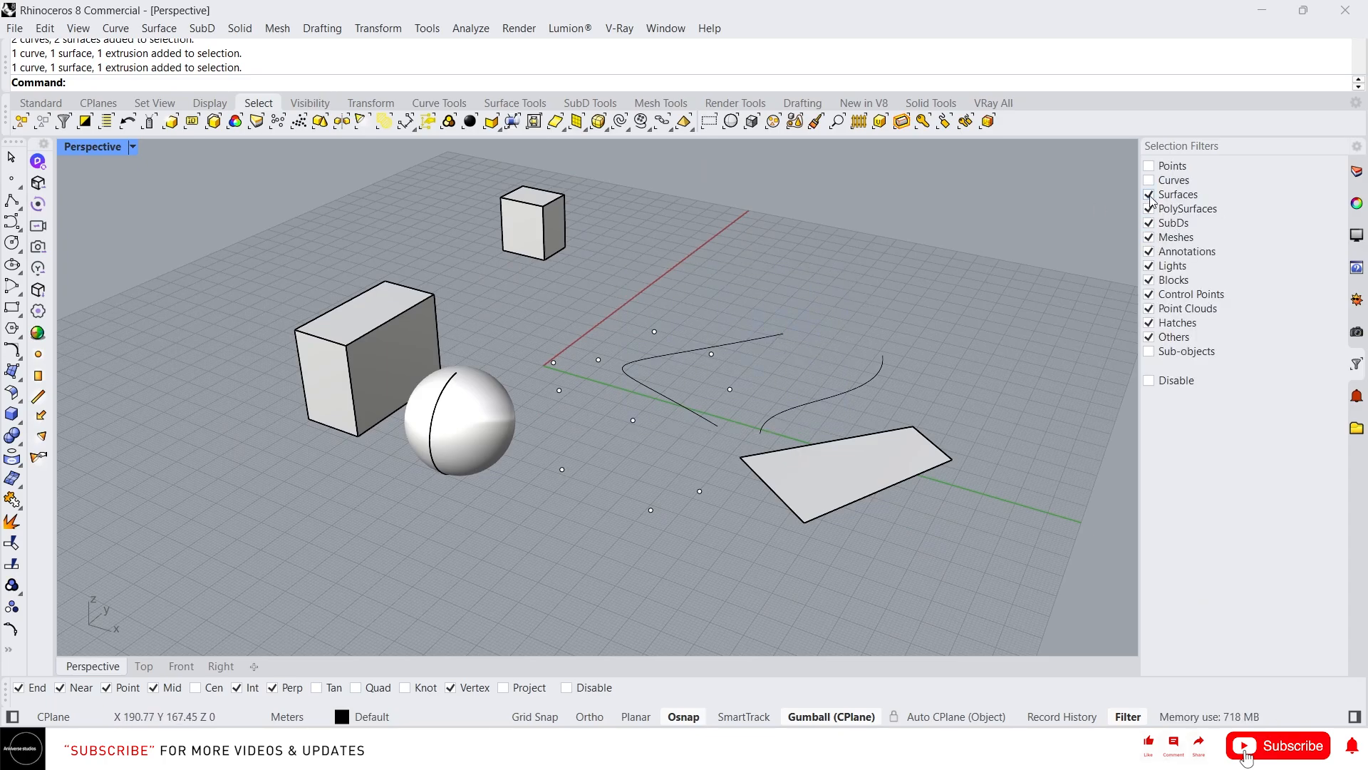
pyautogui.click(806, 528)
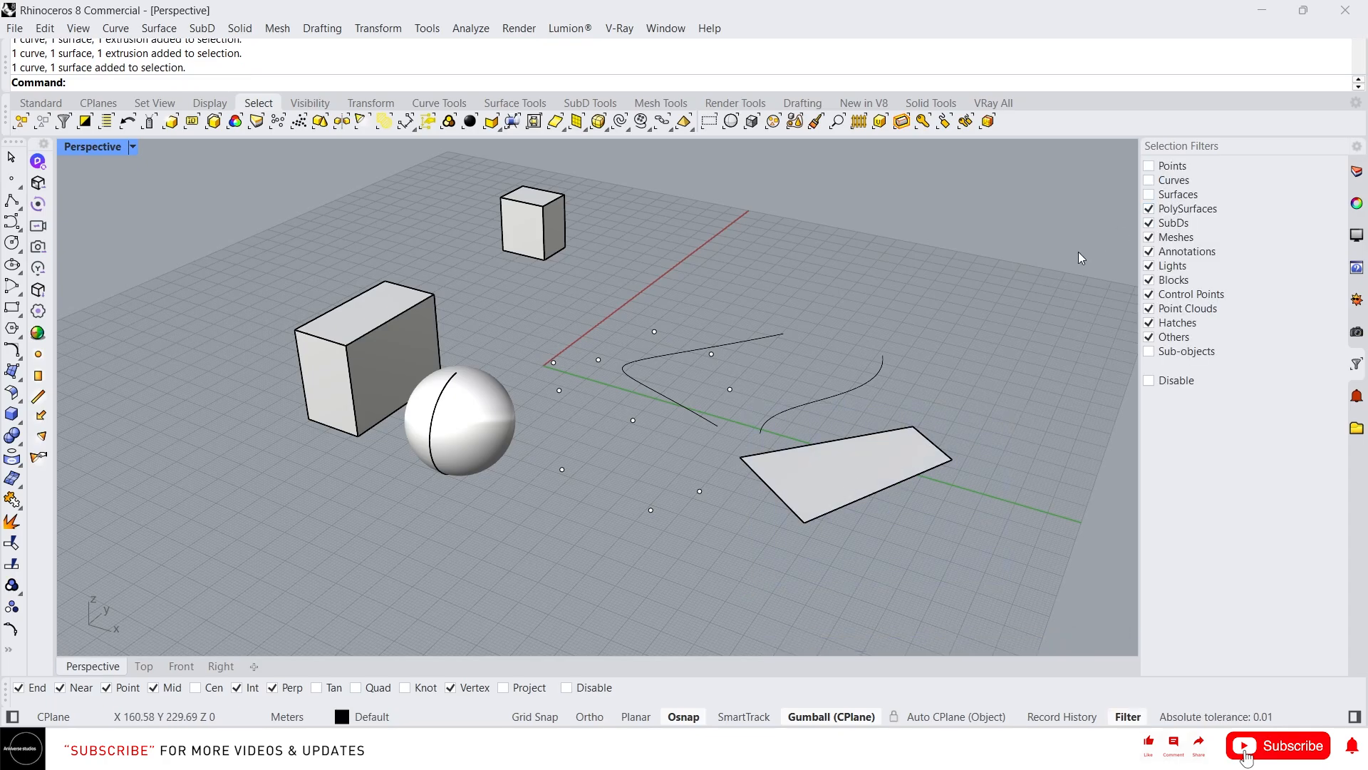
pyautogui.click(1148, 209)
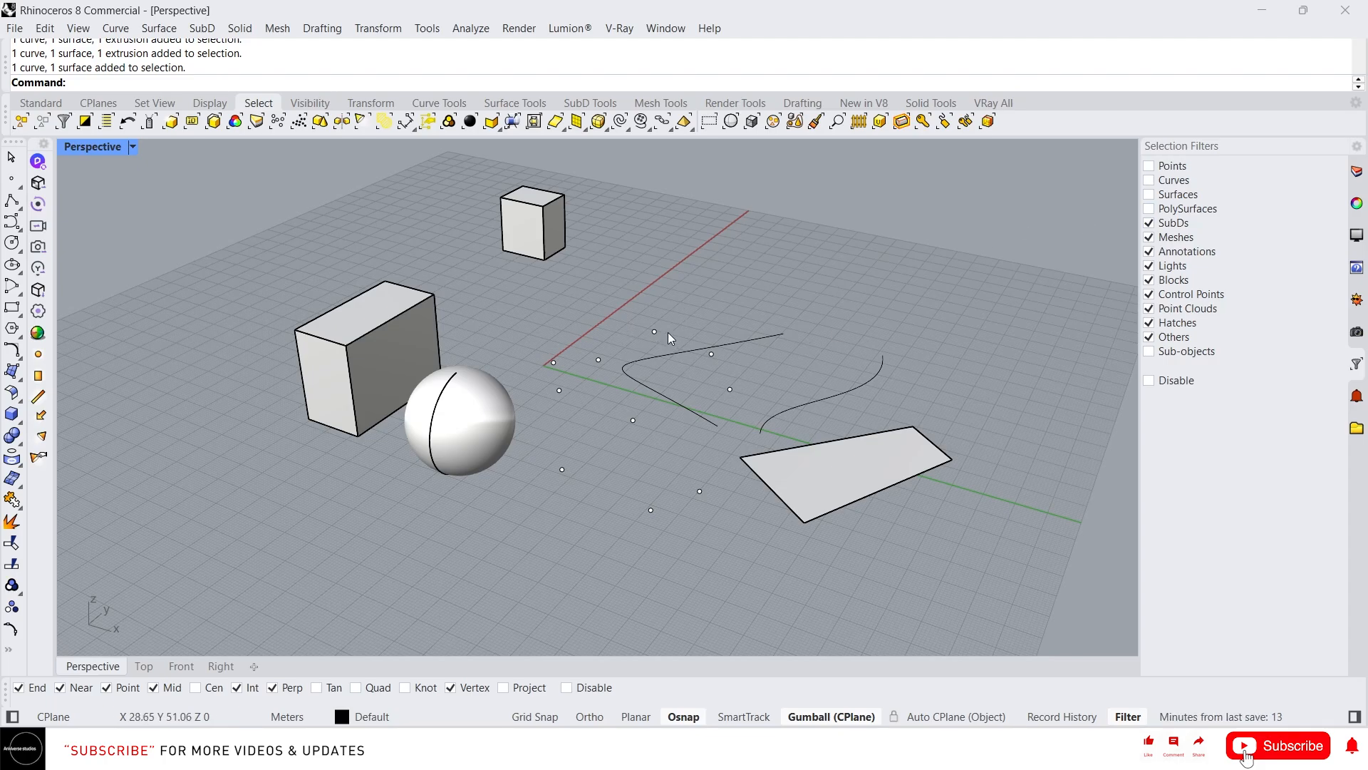
# - Turn off the remaining selection filters from SubDs through Others so that no object type is selectable
pyautogui.click(1149, 223)
pyautogui.doubleClick(1149, 251)
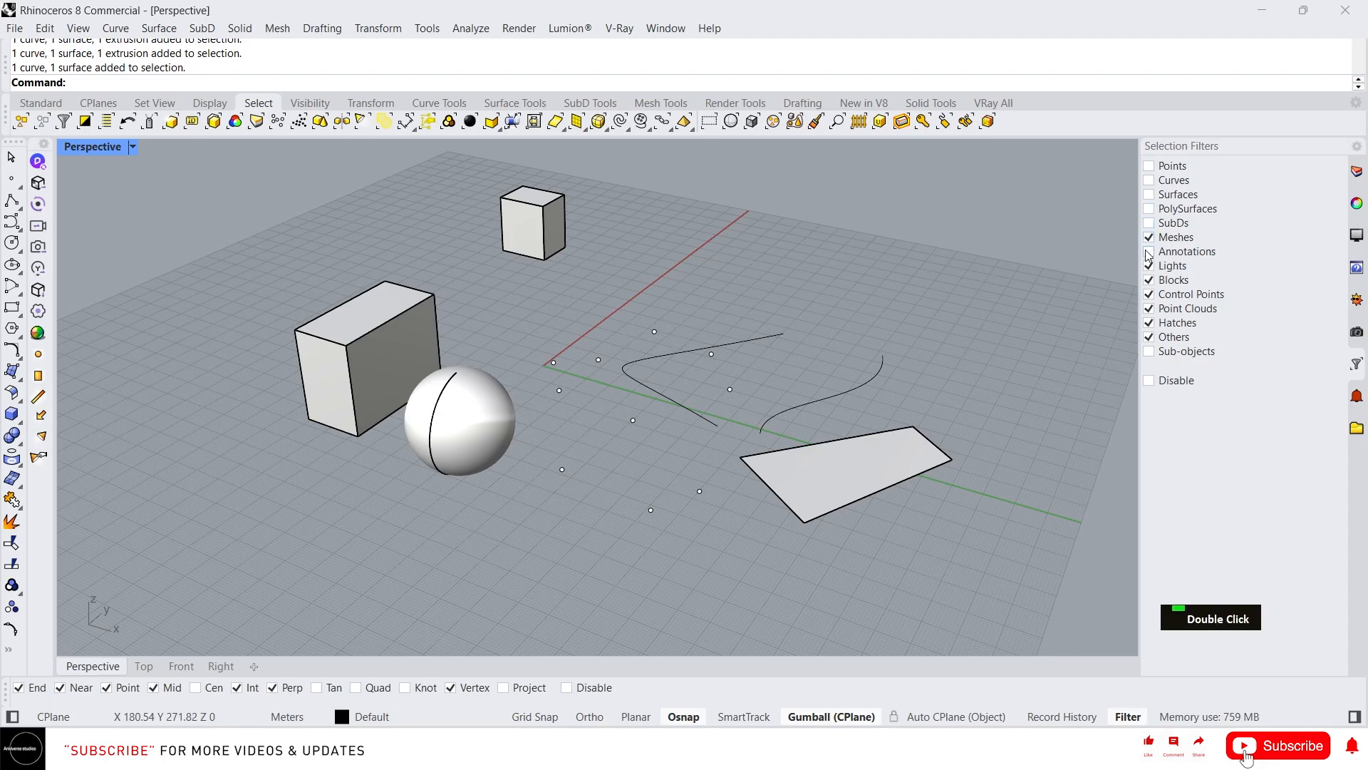
pyautogui.click(1148, 265)
pyautogui.click(1148, 237)
pyautogui.click(1148, 295)
pyautogui.click(1149, 309)
pyautogui.click(1149, 323)
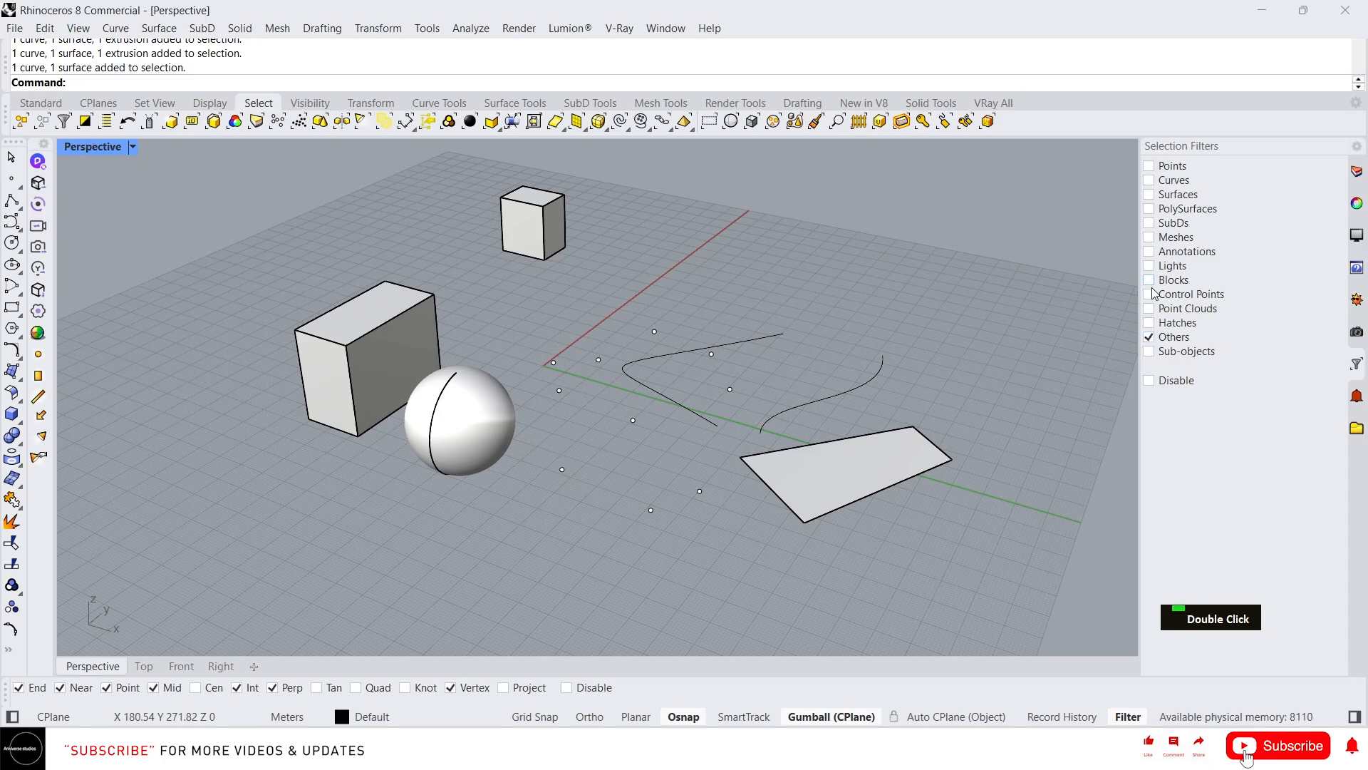
pyautogui.click(1150, 337)
# - Enable only the Curves filter and window-select across the scene to pick just the curves
pyautogui.click(1149, 180)
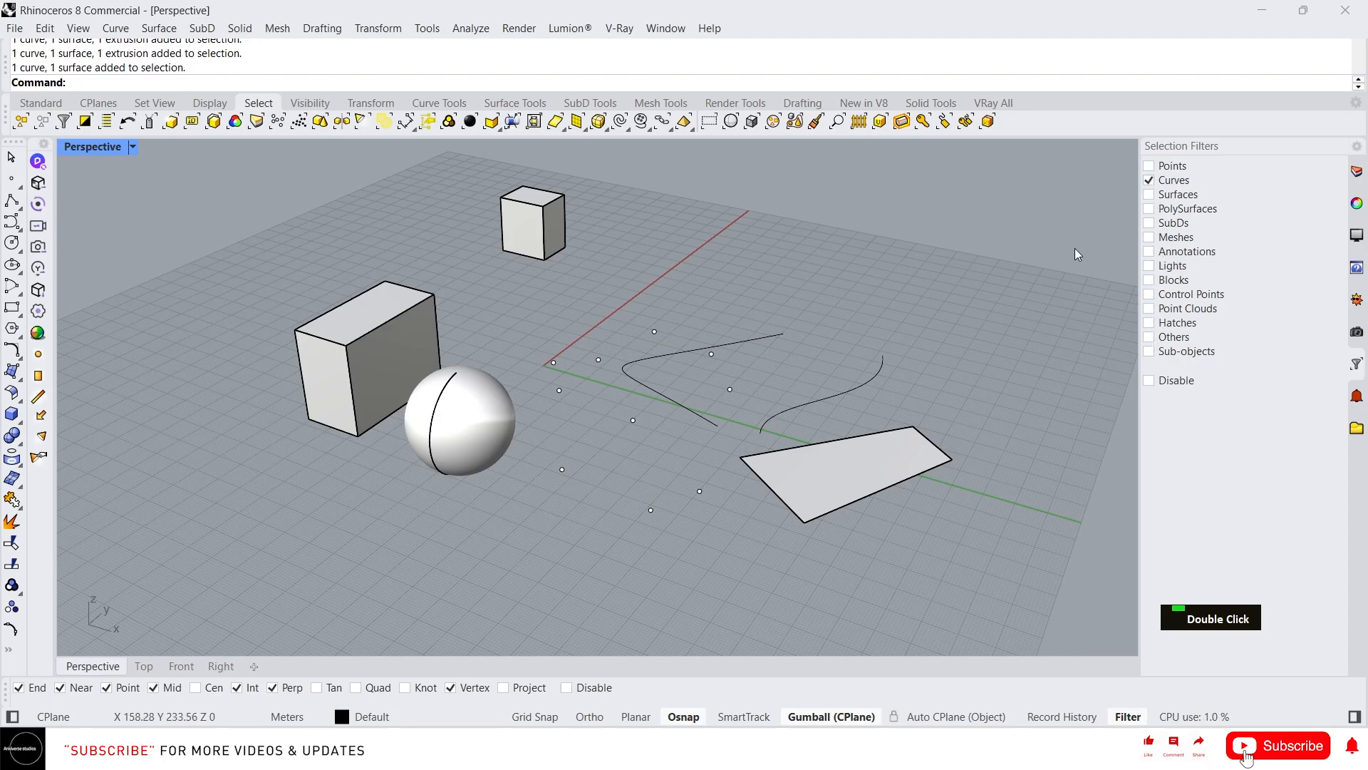
pyautogui.moveTo(929, 417); pyautogui.dragTo(401, 338)
pyautogui.moveTo(1099, 600); pyautogui.dragTo(466, 324)
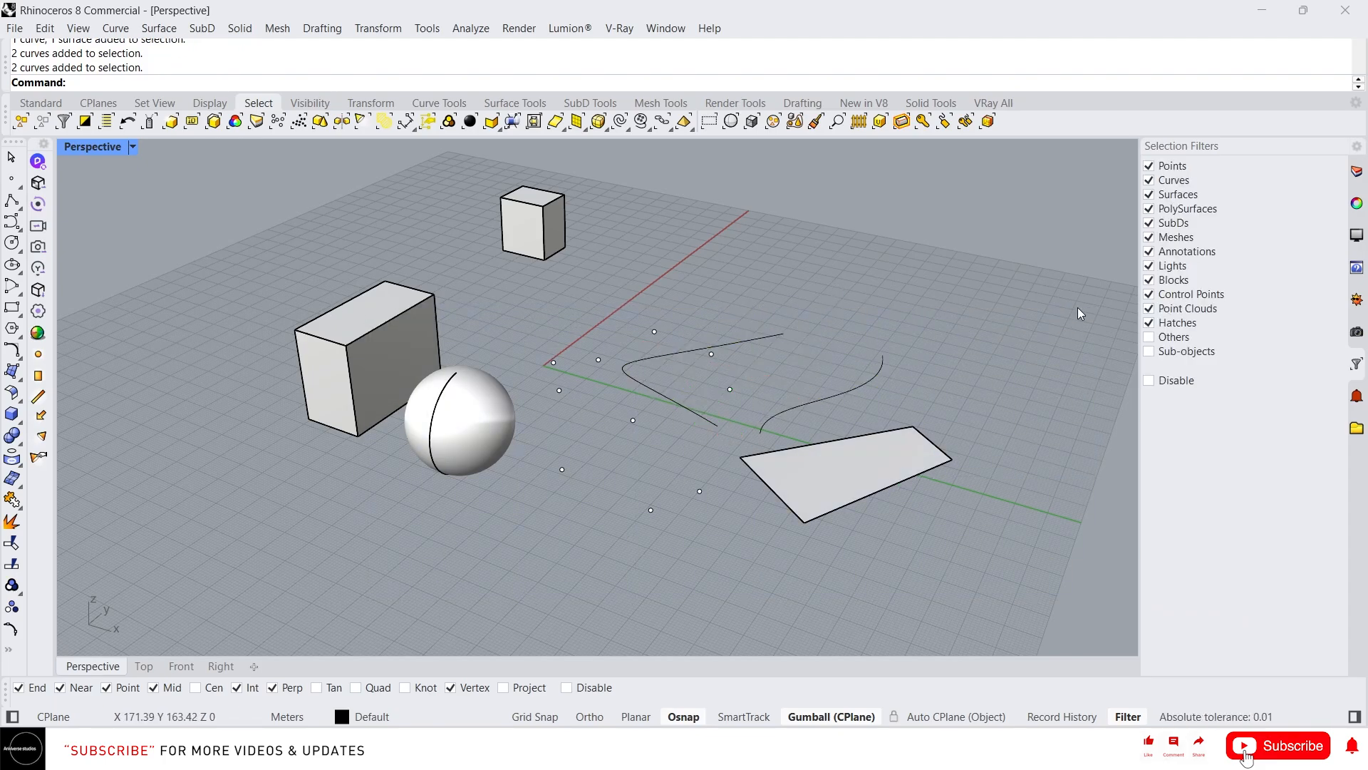
# - Restore all object-type filters, disable selection filtering, and window-select every object before clearing the selection
pyautogui.click(1149, 337)
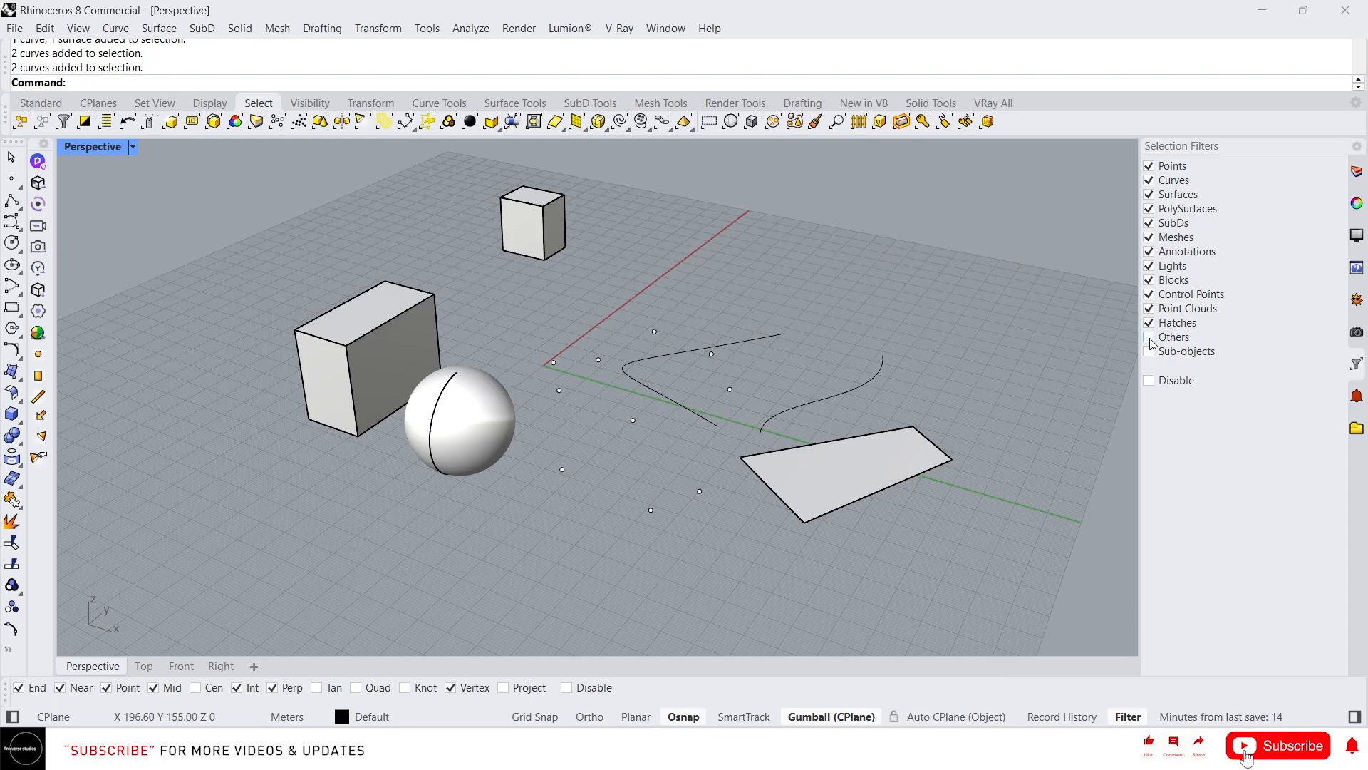
pyautogui.click(1149, 381)
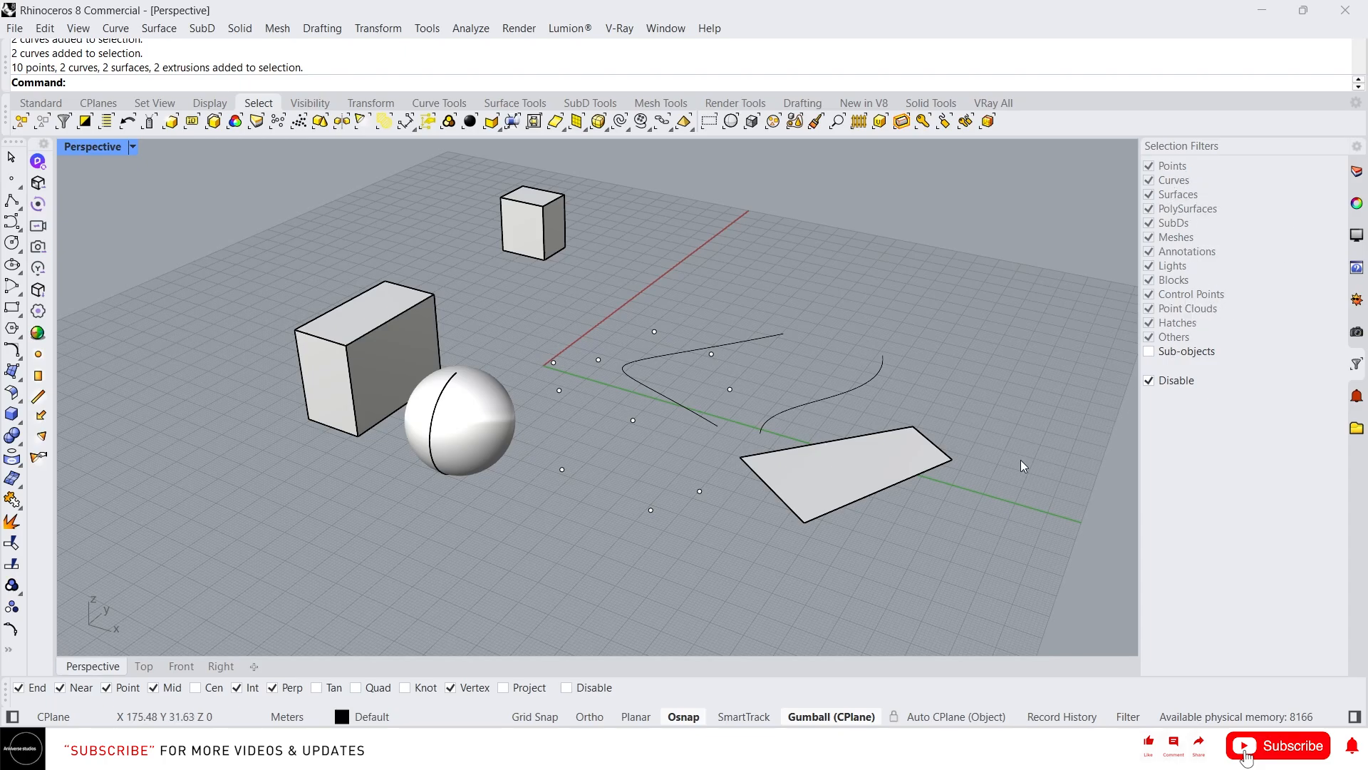
pyautogui.moveTo(1018, 523); pyautogui.dragTo(356, 247)
pyautogui.moveTo(910, 547); pyautogui.dragTo(409, 246)
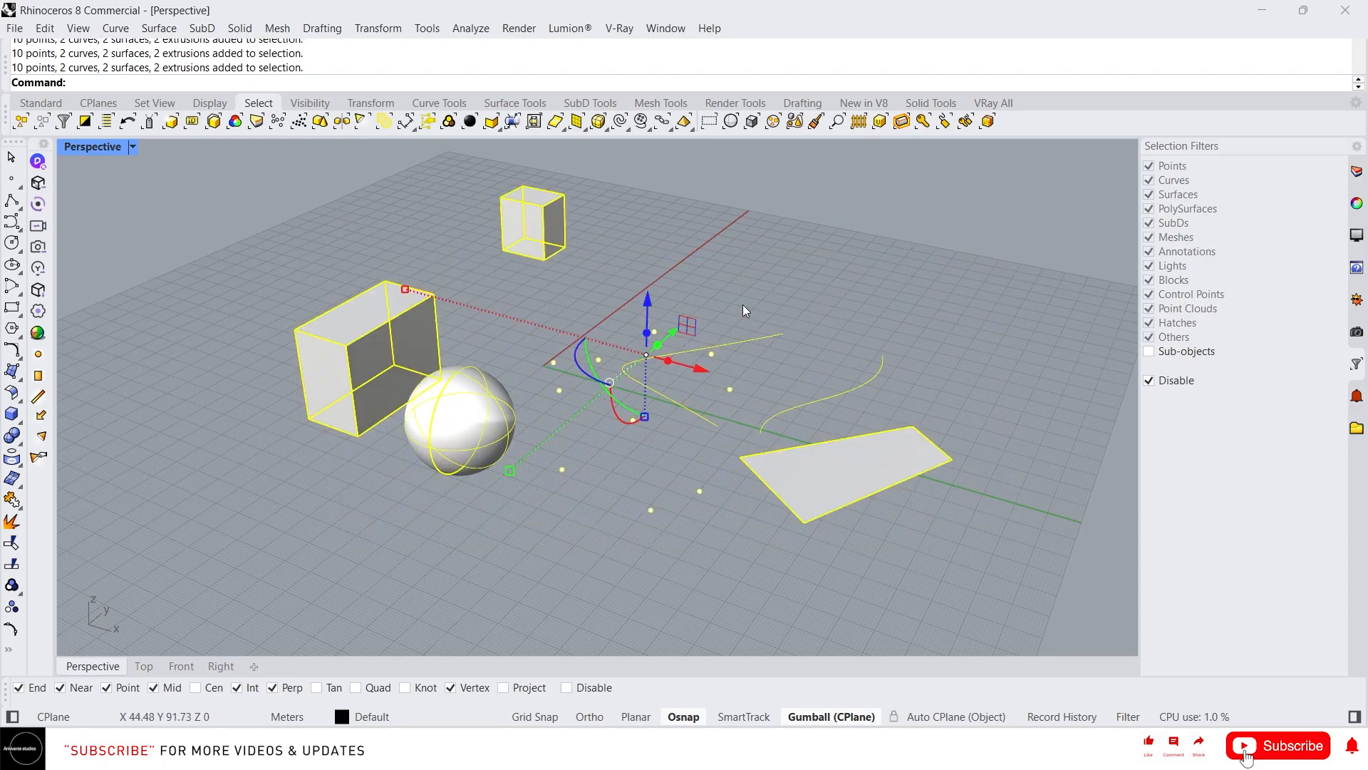
pyautogui.click(882, 301)
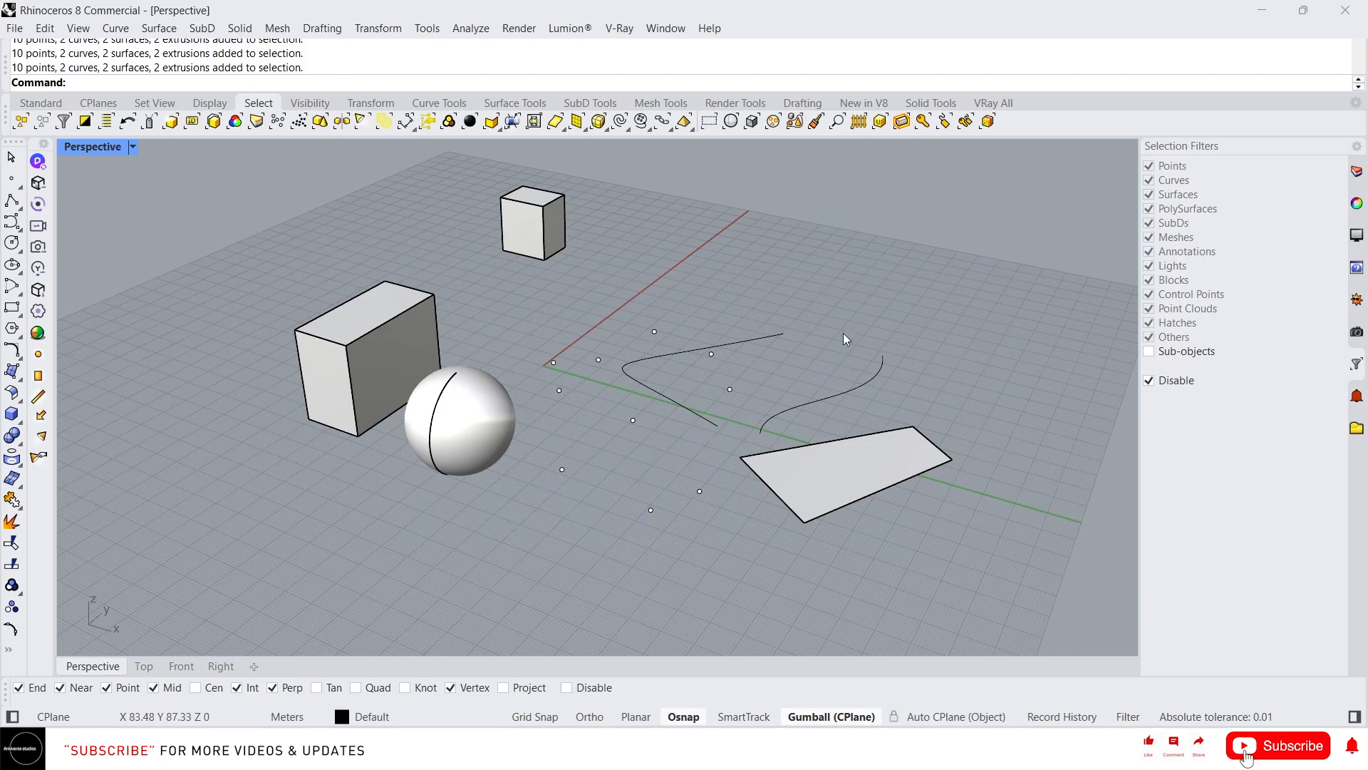
# - Enable the Sub-objects filter, select one side face of the large box, and clear the selection
pyautogui.click(1148, 352)
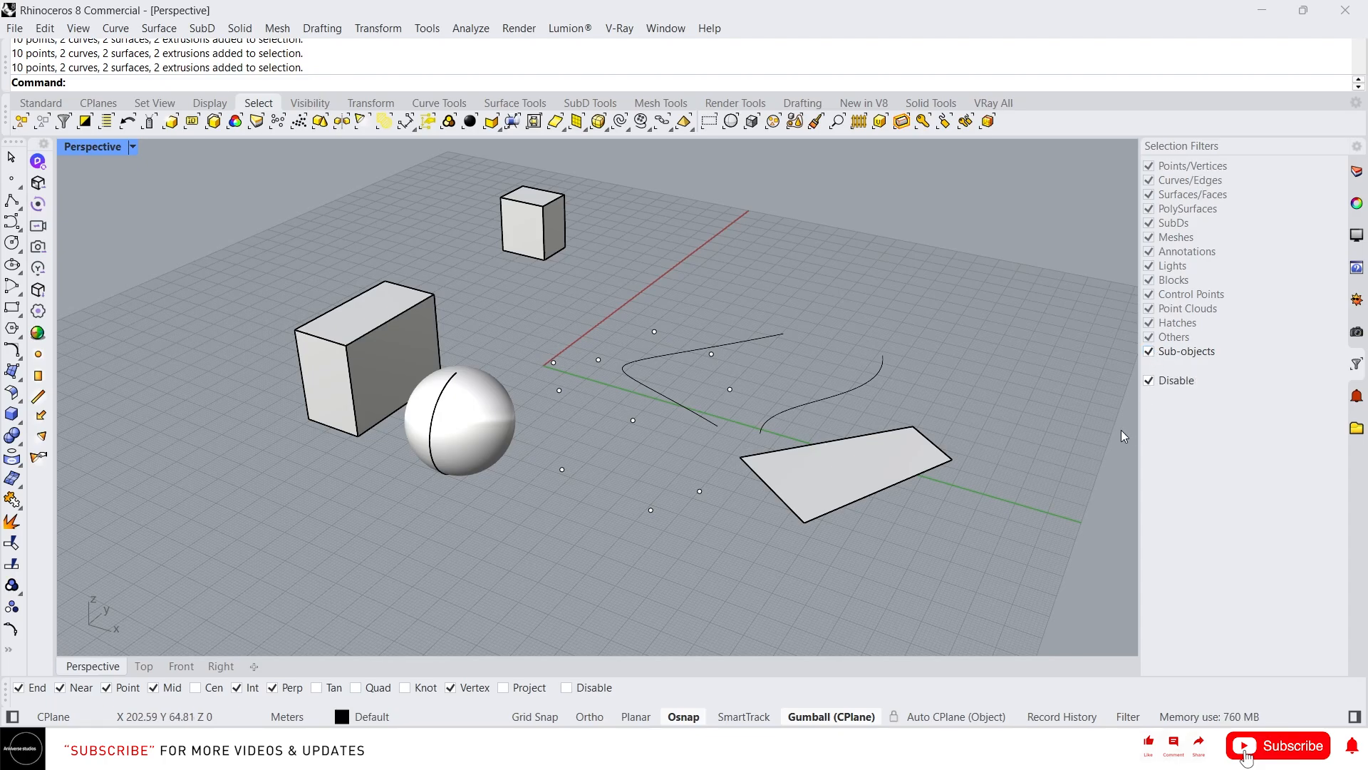
pyautogui.click(408, 331)
pyautogui.scroll(4, 268, 305)
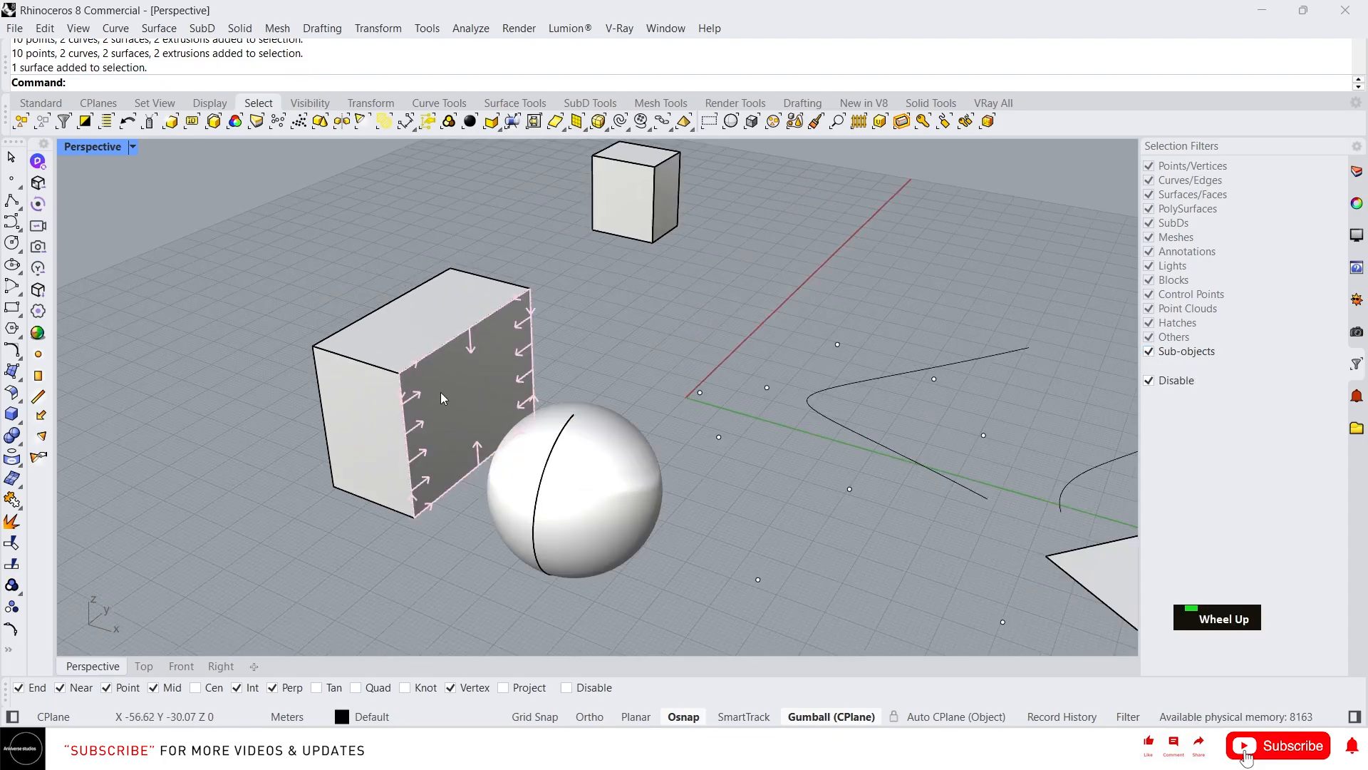
pyautogui.press('Escape')
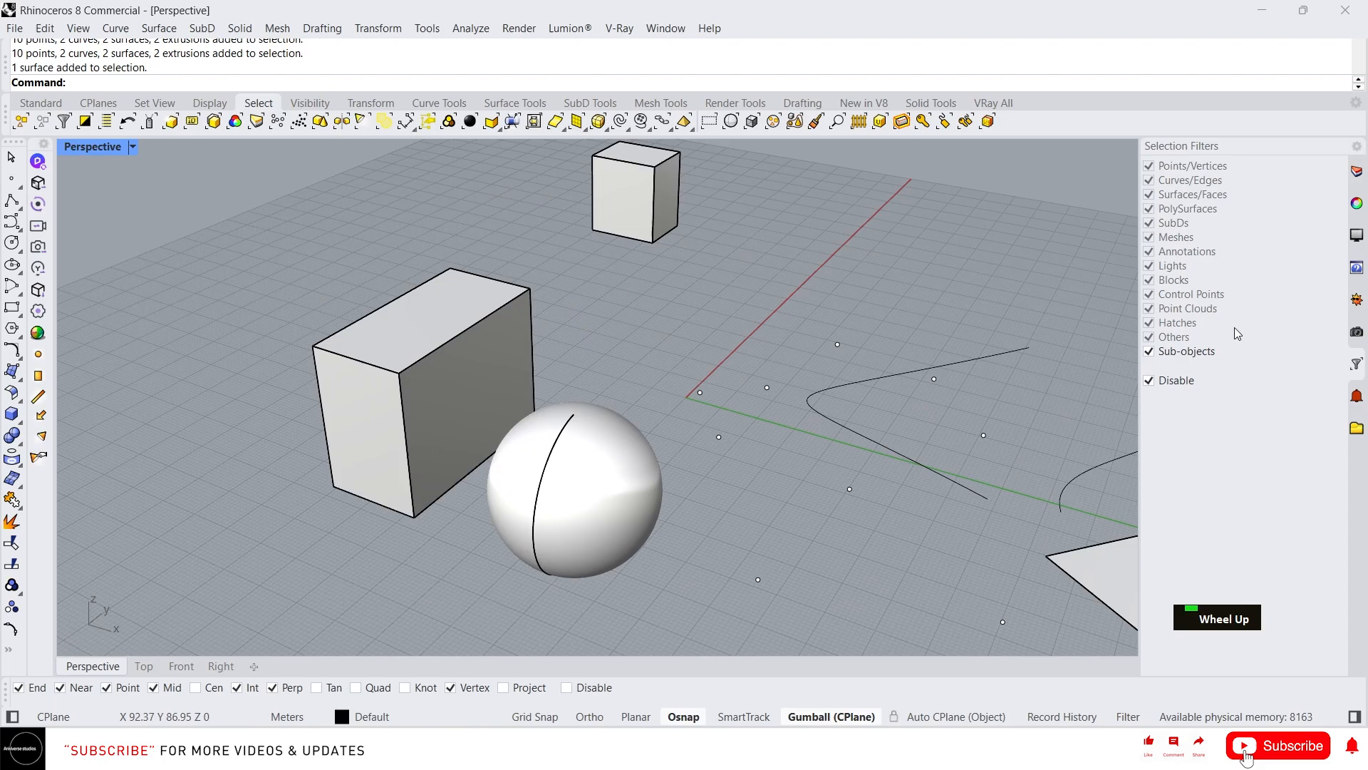
# - Turn off the Sub-objects filter and select the large box as a whole several times, clearing the selection each time
pyautogui.click(1149, 351)
pyautogui.click(441, 360)
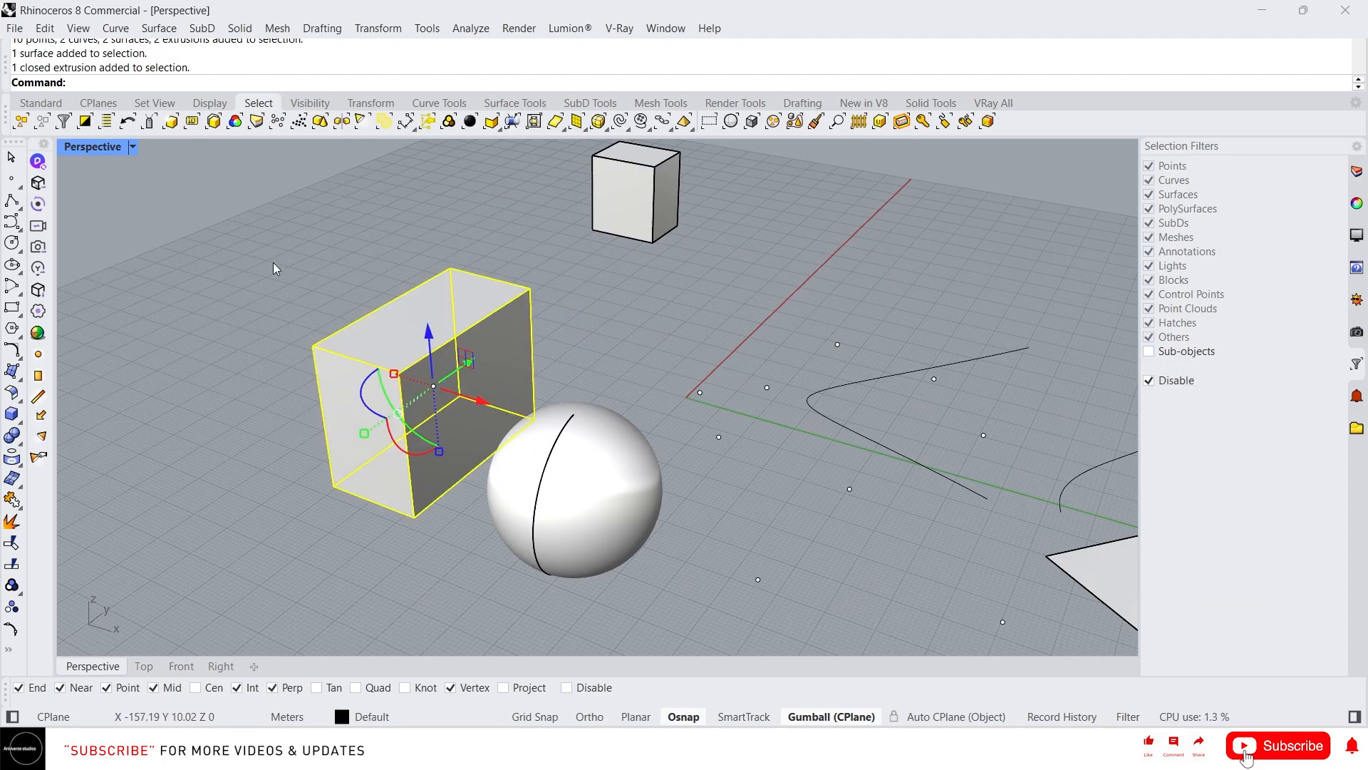
pyautogui.click(277, 268)
pyautogui.click(419, 348)
pyautogui.click(625, 221)
pyautogui.click(428, 321)
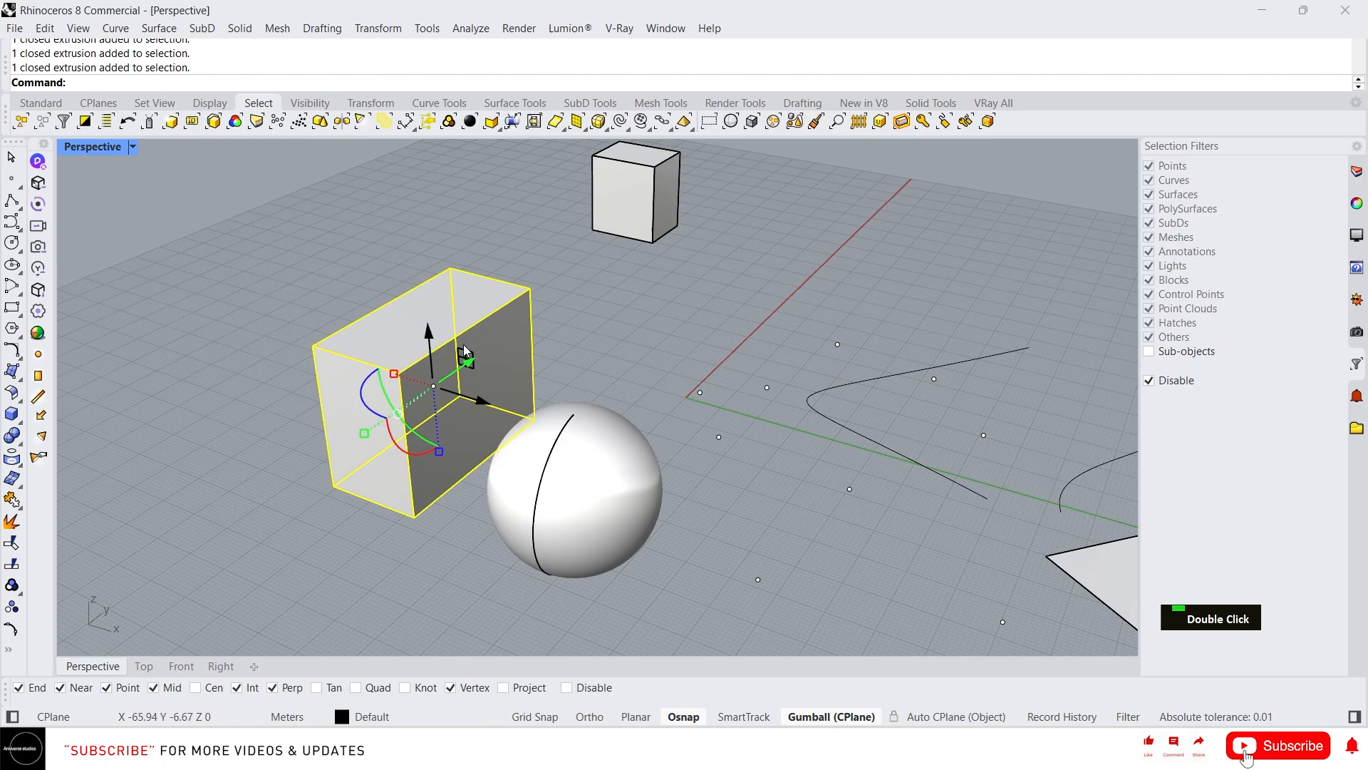
pyautogui.click(369, 297)
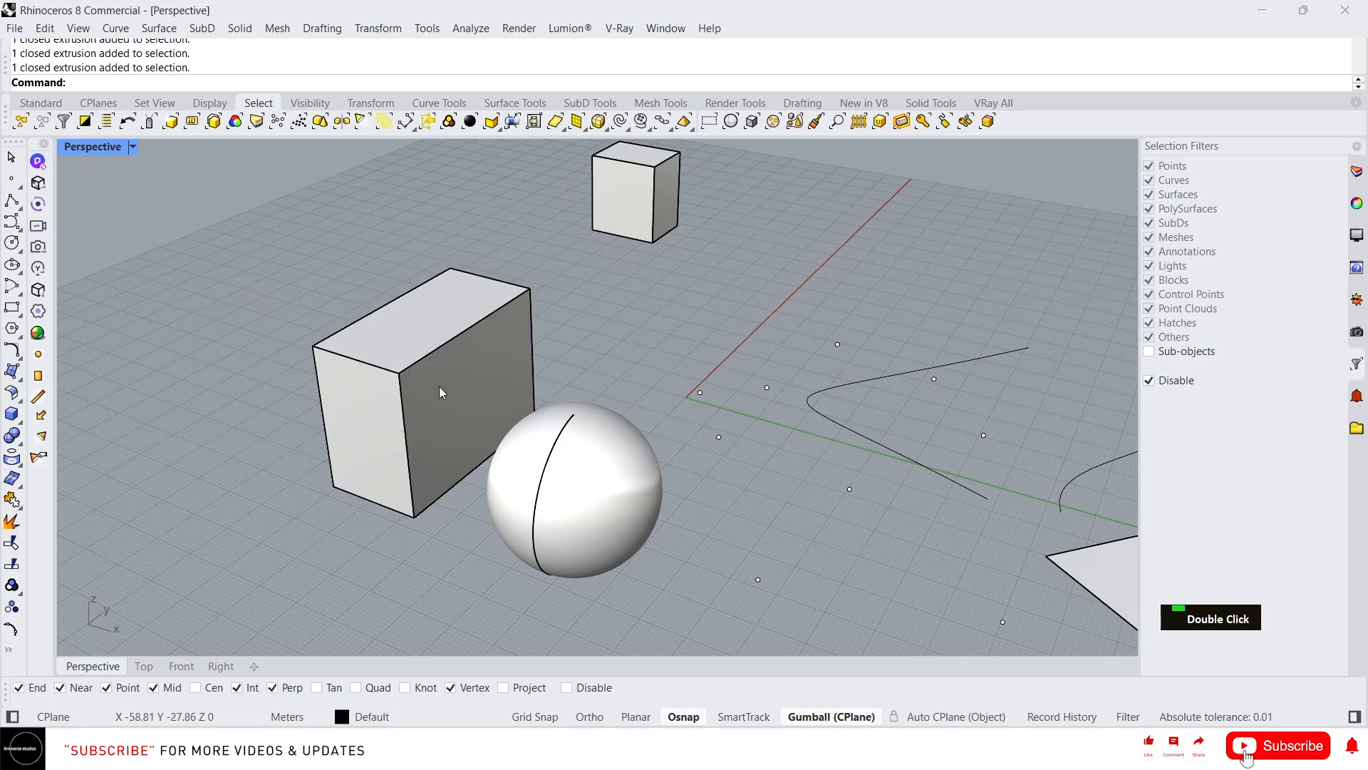
# - Select the whole large box, then sub-select only its side face with the Sub-objects filter off, clearing each selection
pyautogui.click(488, 367)
pyautogui.click(674, 358)
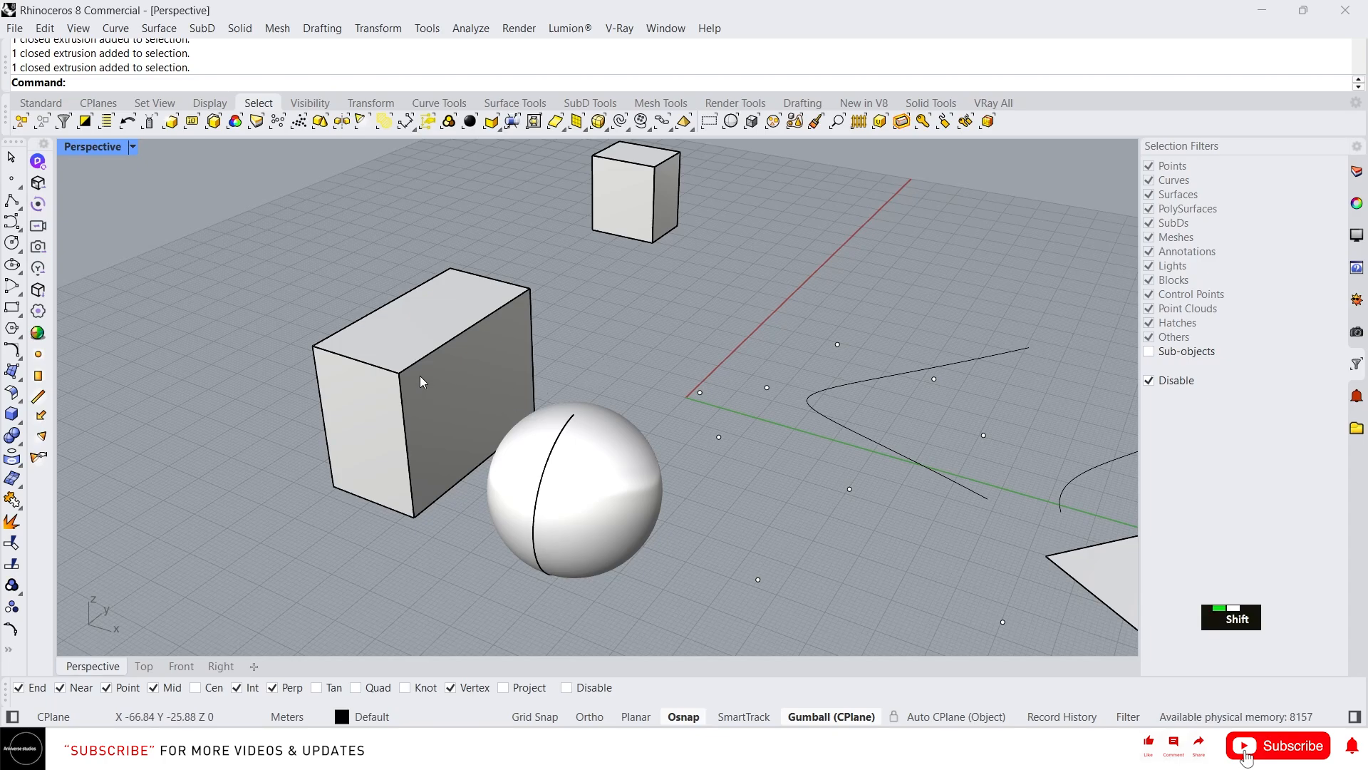
pyautogui.keyDown('ctrl'); pyautogui.keyDown('shift'); pyautogui.click(424, 397); pyautogui.keyUp('shift'); pyautogui.keyUp('ctrl')
pyautogui.click(705, 328)
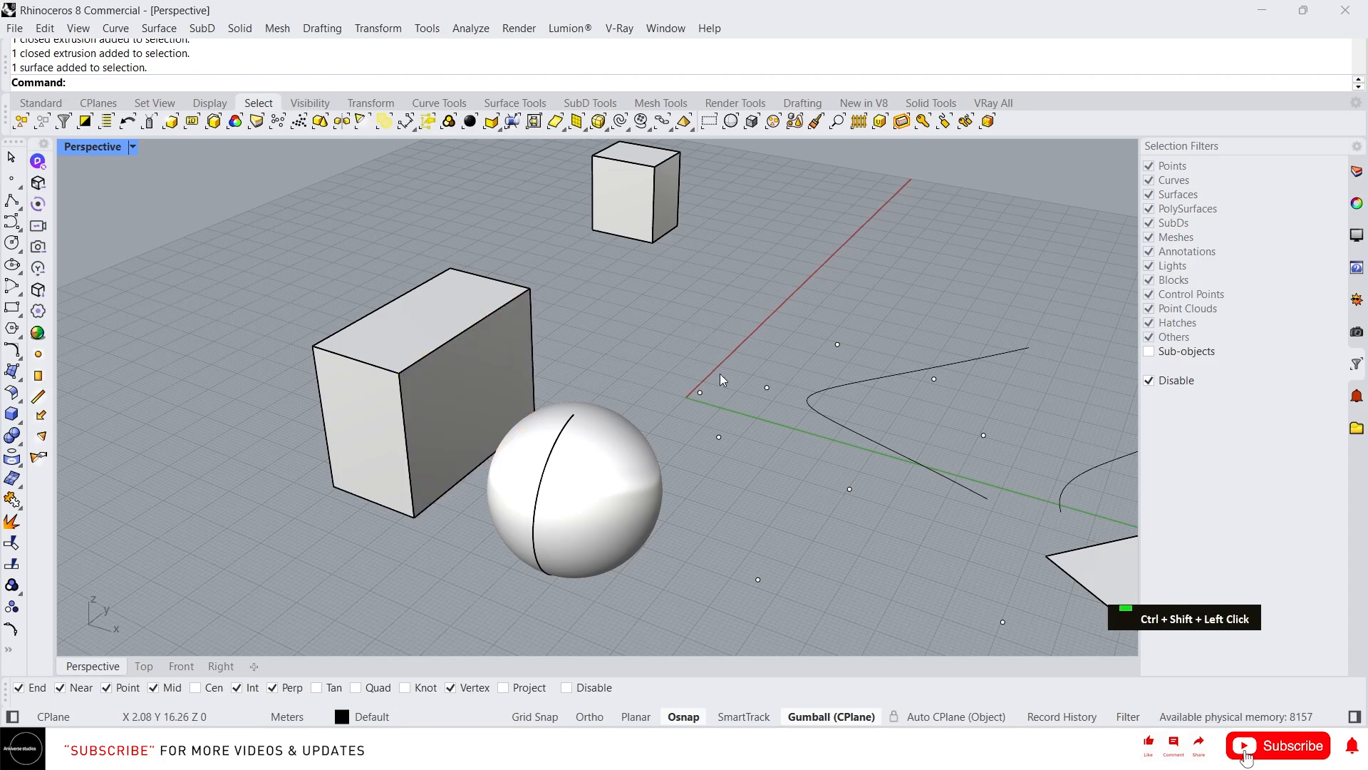
# - Re-enable the Sub-objects filter and select different faces of the large box one after another
pyautogui.click(1152, 353)
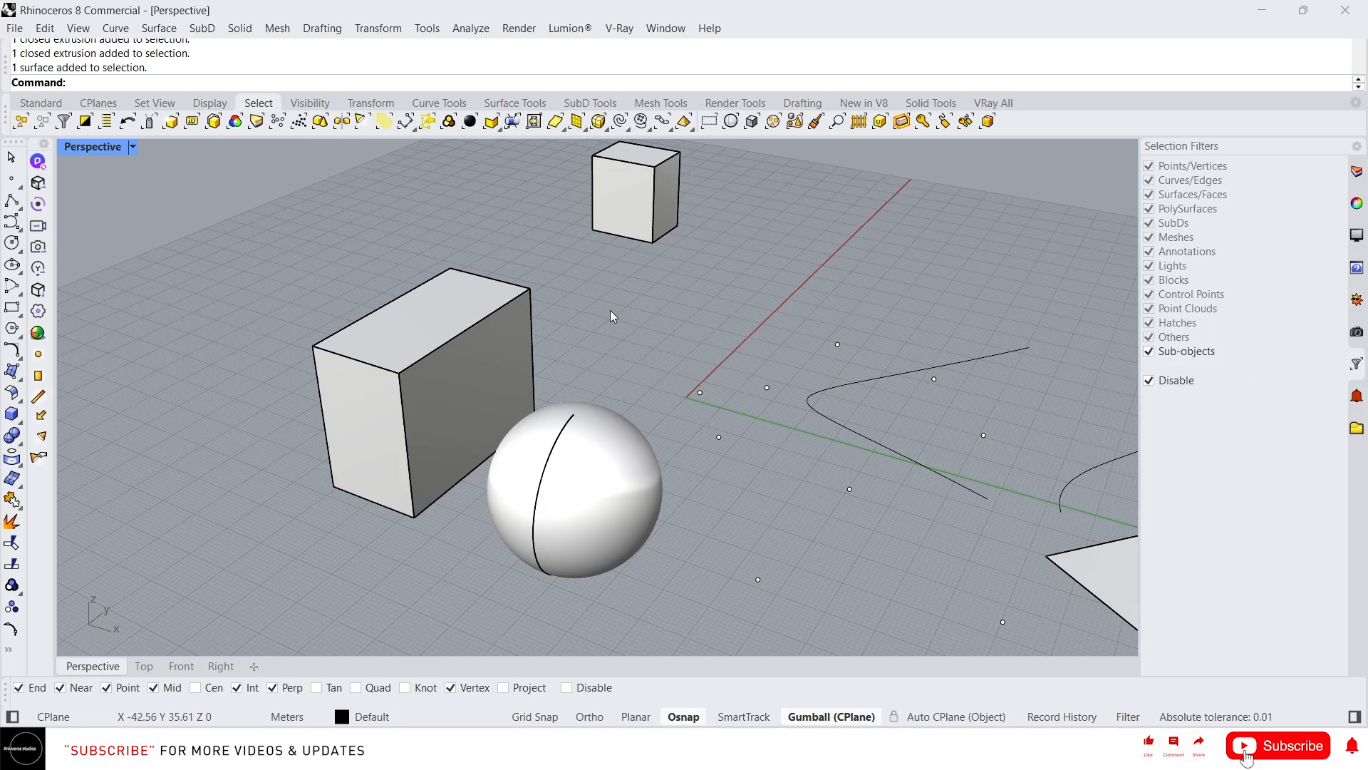
pyautogui.click(445, 379)
pyautogui.click(375, 341)
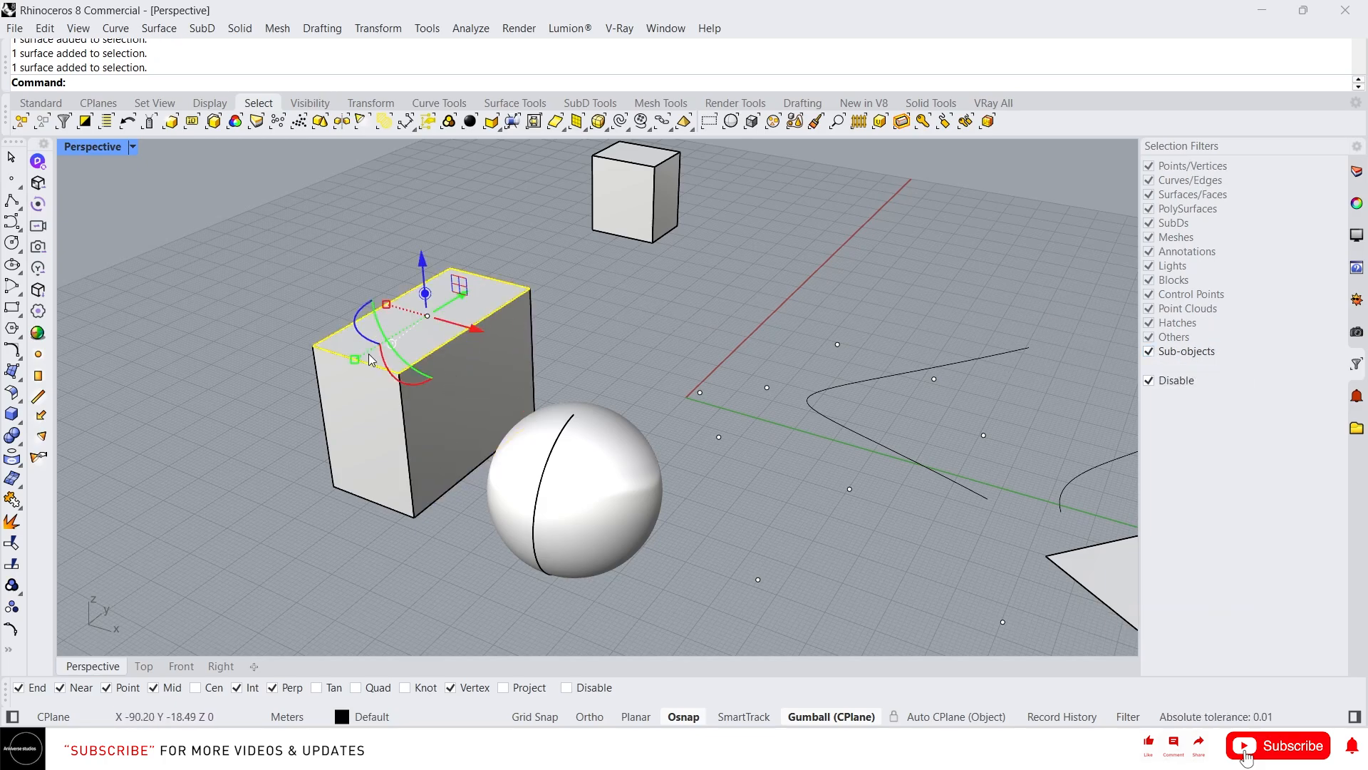
pyautogui.click(364, 395)
# - Select a top edge of the large box, its corner vertex and the sphere's seam edge in turn, then clear the selection
pyautogui.moveTo(269, 327); pyautogui.dragTo(412, 355, button='right')
pyautogui.scroll(2, 292, 378)
pyautogui.scroll(2, 428, 371)
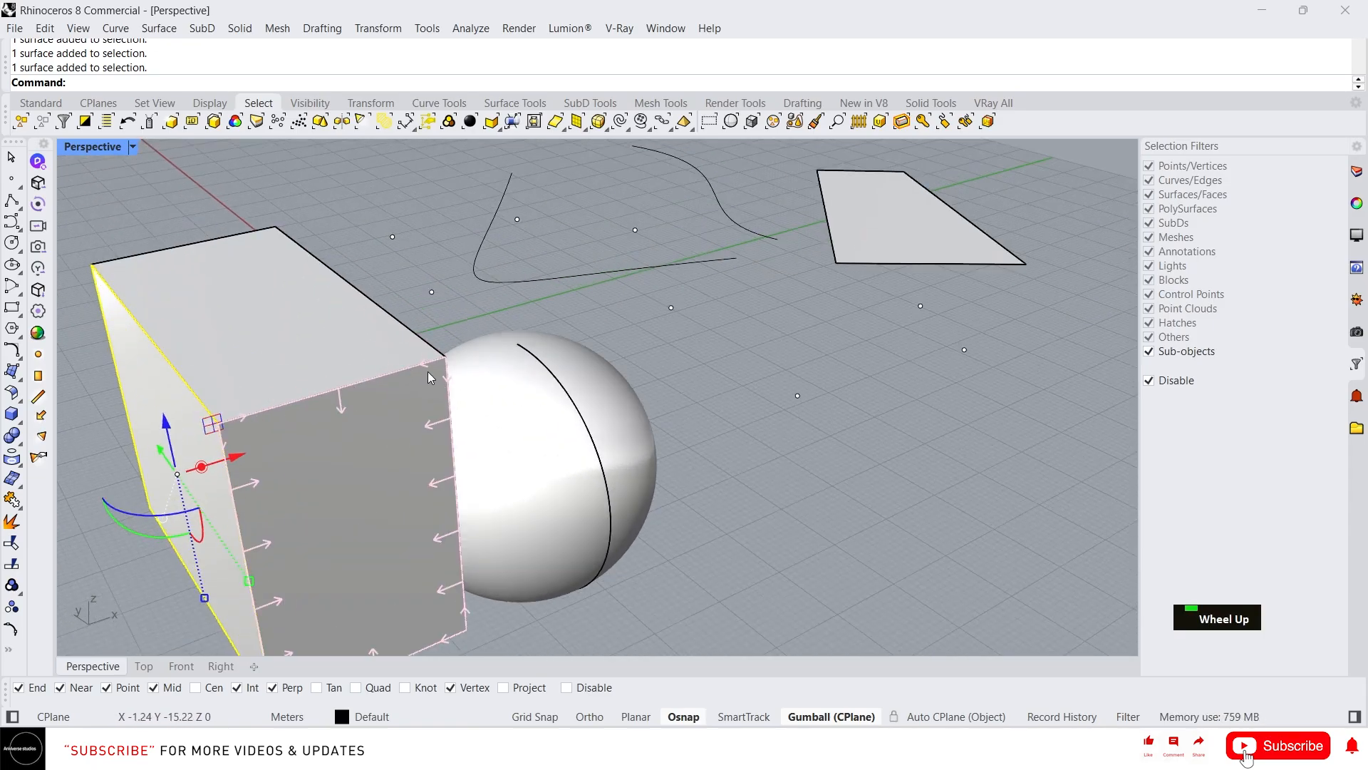
pyautogui.click(415, 363)
pyautogui.click(445, 356)
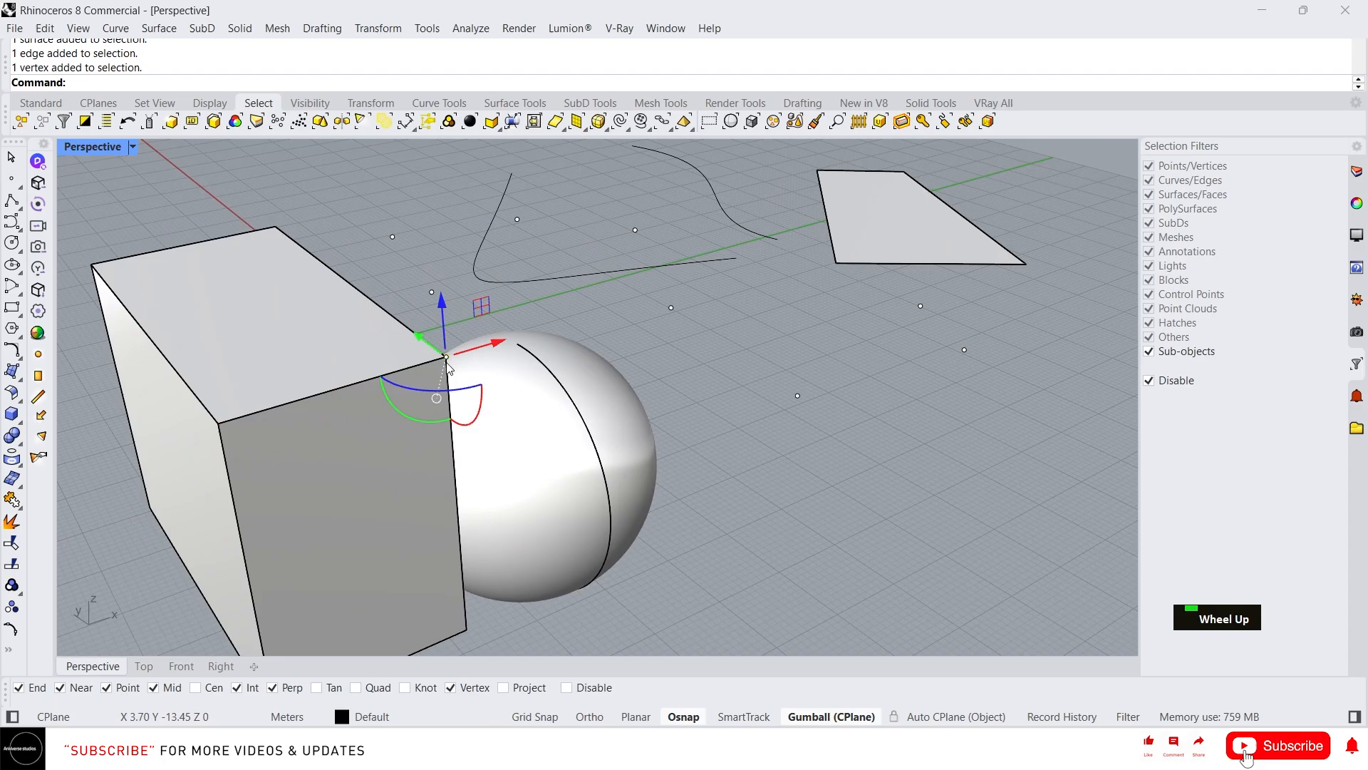
pyautogui.click(571, 390)
pyautogui.moveTo(816, 386); pyautogui.dragTo(630, 344, button='right')
pyautogui.scroll(-8, 564, 402)
pyautogui.scroll(4, 612, 367)
pyautogui.press('Escape')
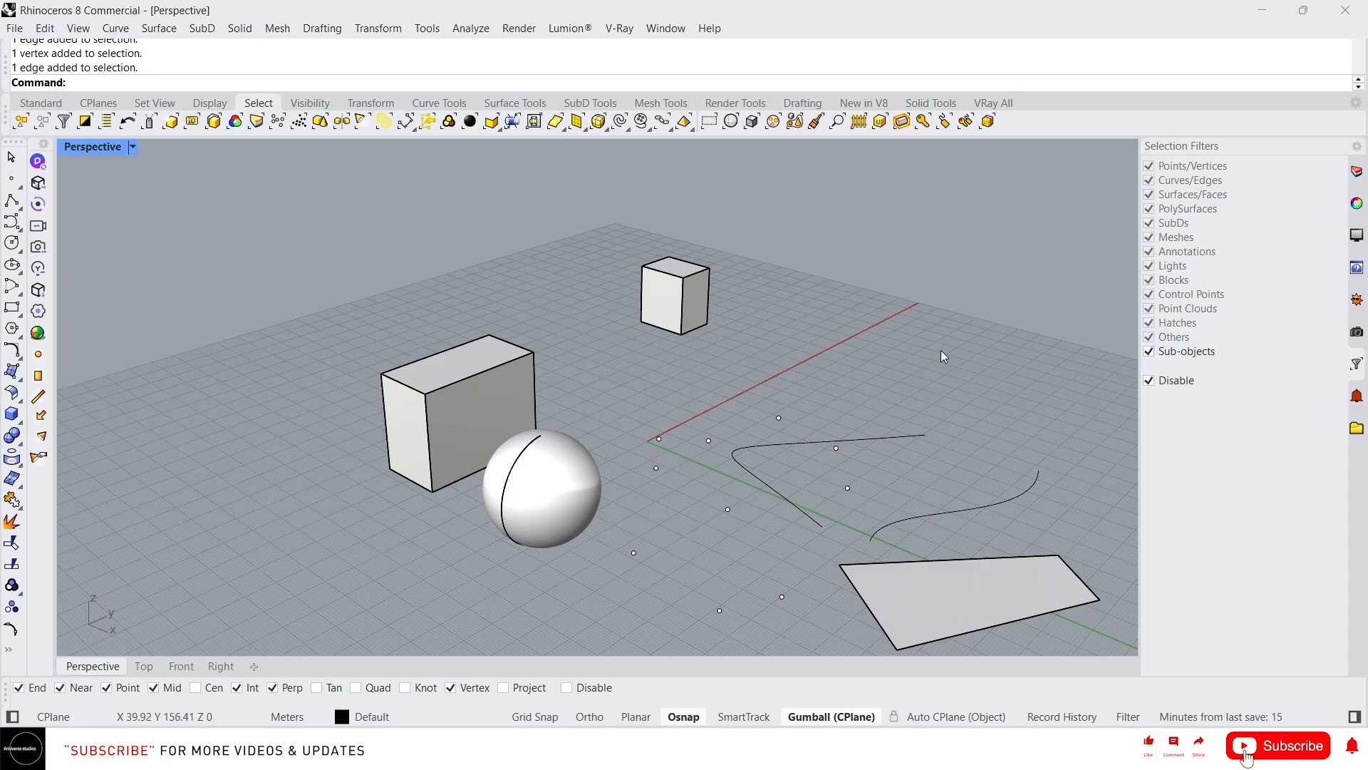
# - Switch selection filtering on and disable it again, then turn off the Sub-objects filter
pyautogui.scroll(-3, 544, 367)
pyautogui.scroll(3, 580, 388)
pyautogui.moveTo(580, 387); pyautogui.dragTo(598, 392, button='right')
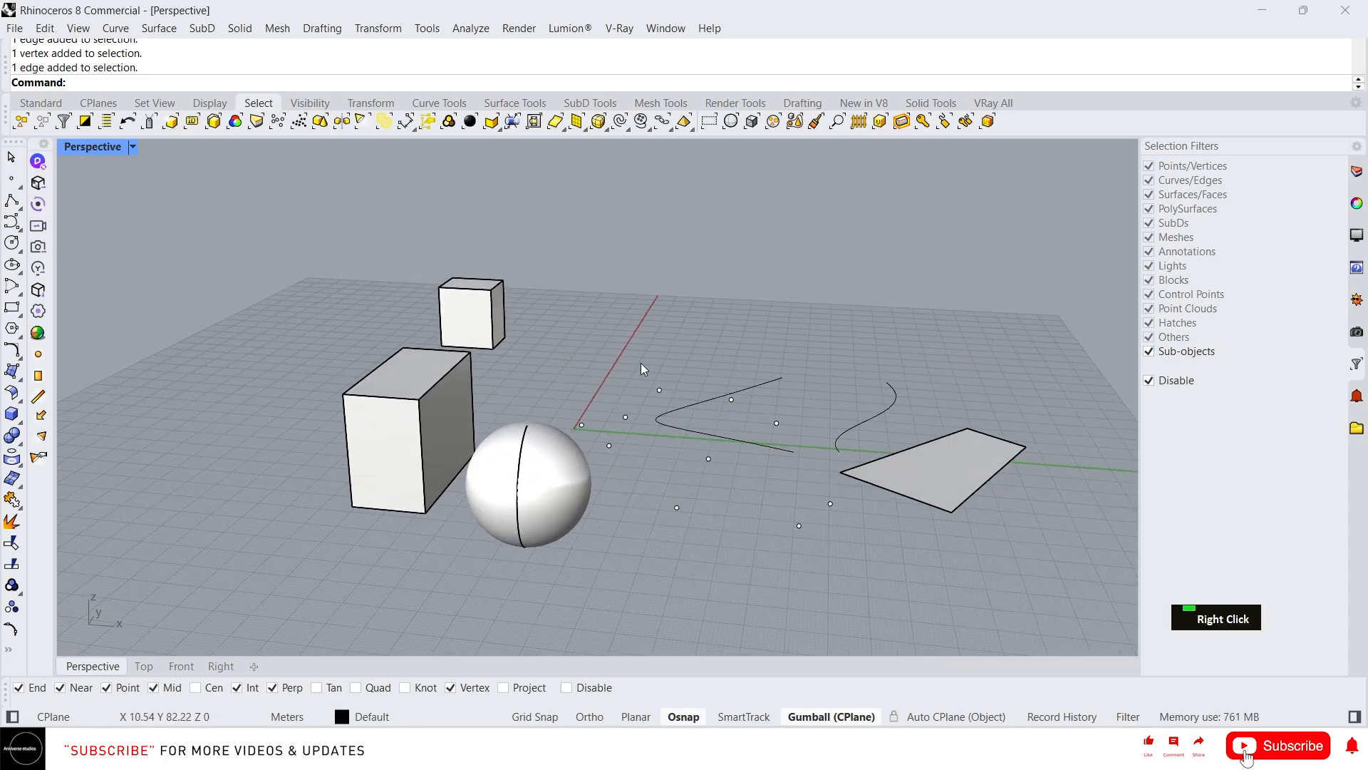
pyautogui.click(1148, 380)
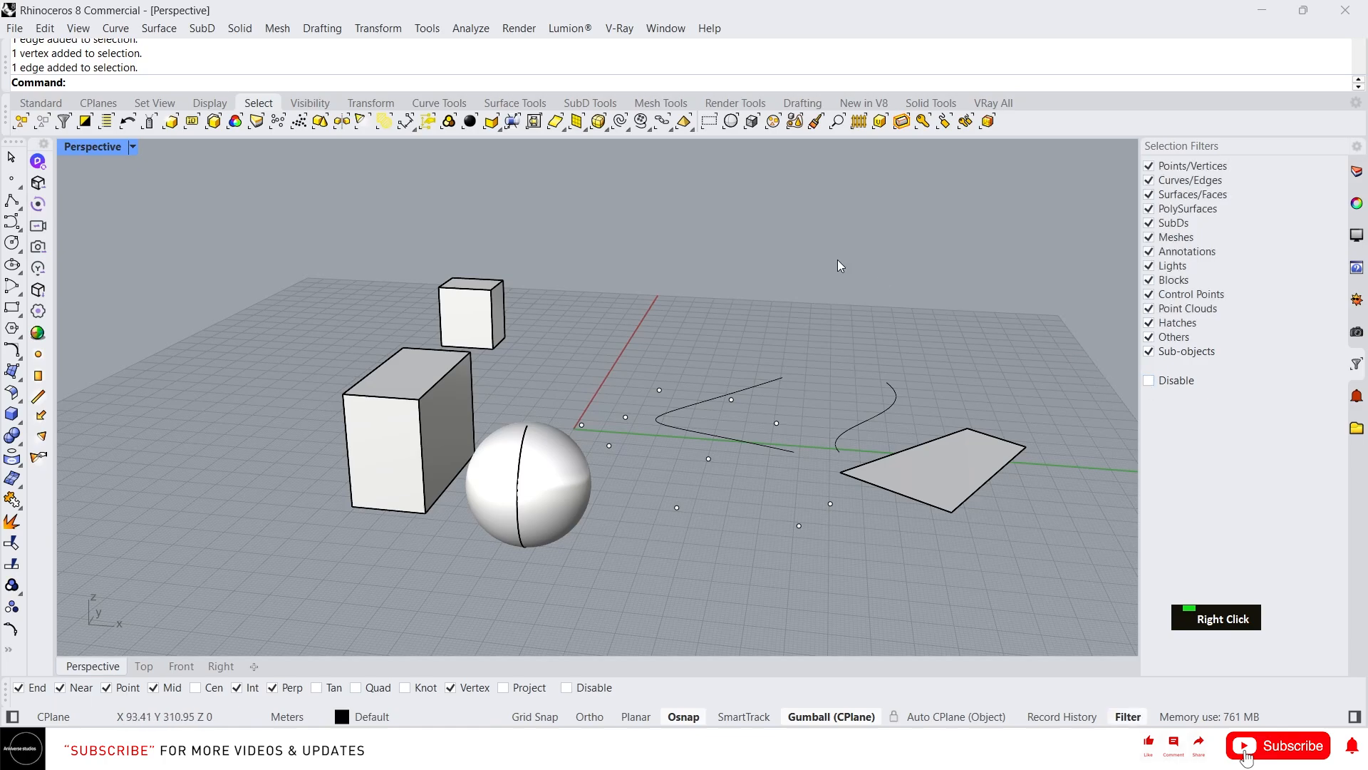
pyautogui.click(1149, 380)
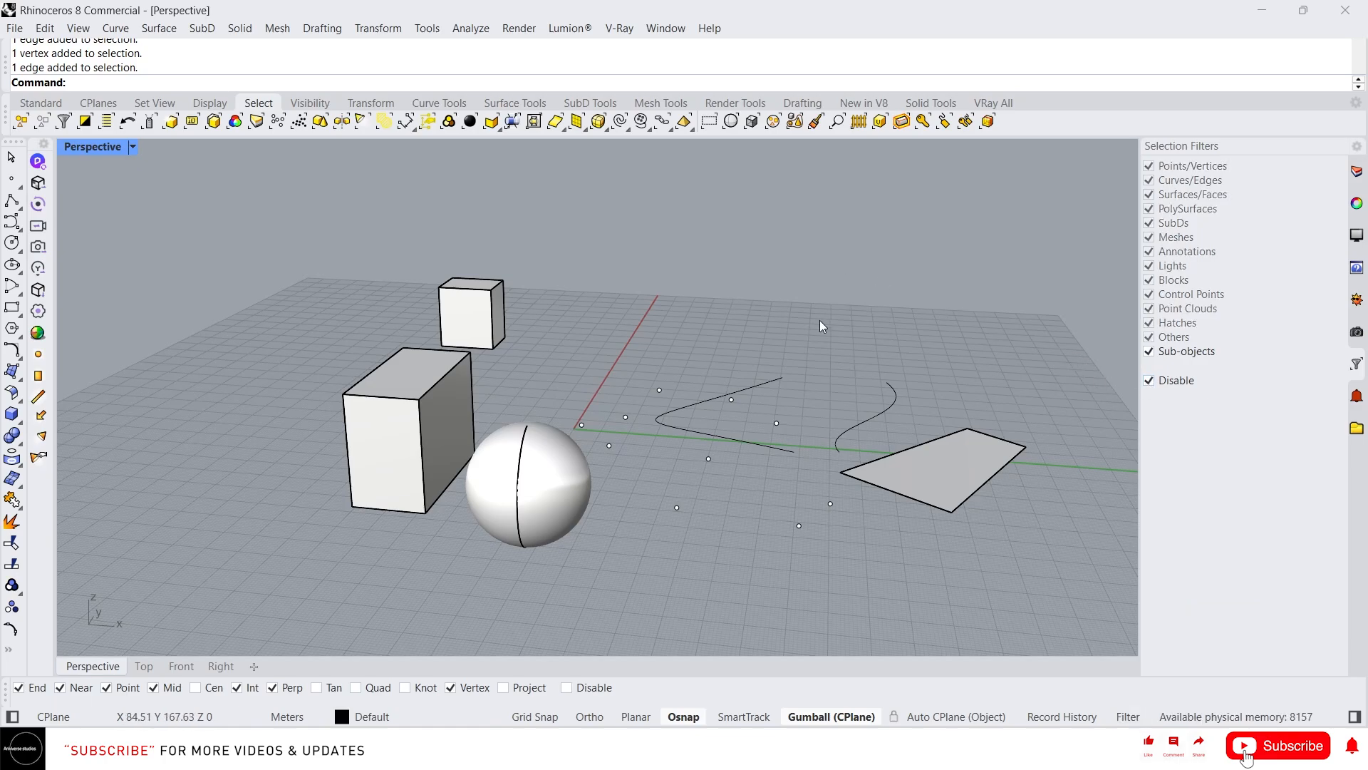
pyautogui.click(1149, 351)
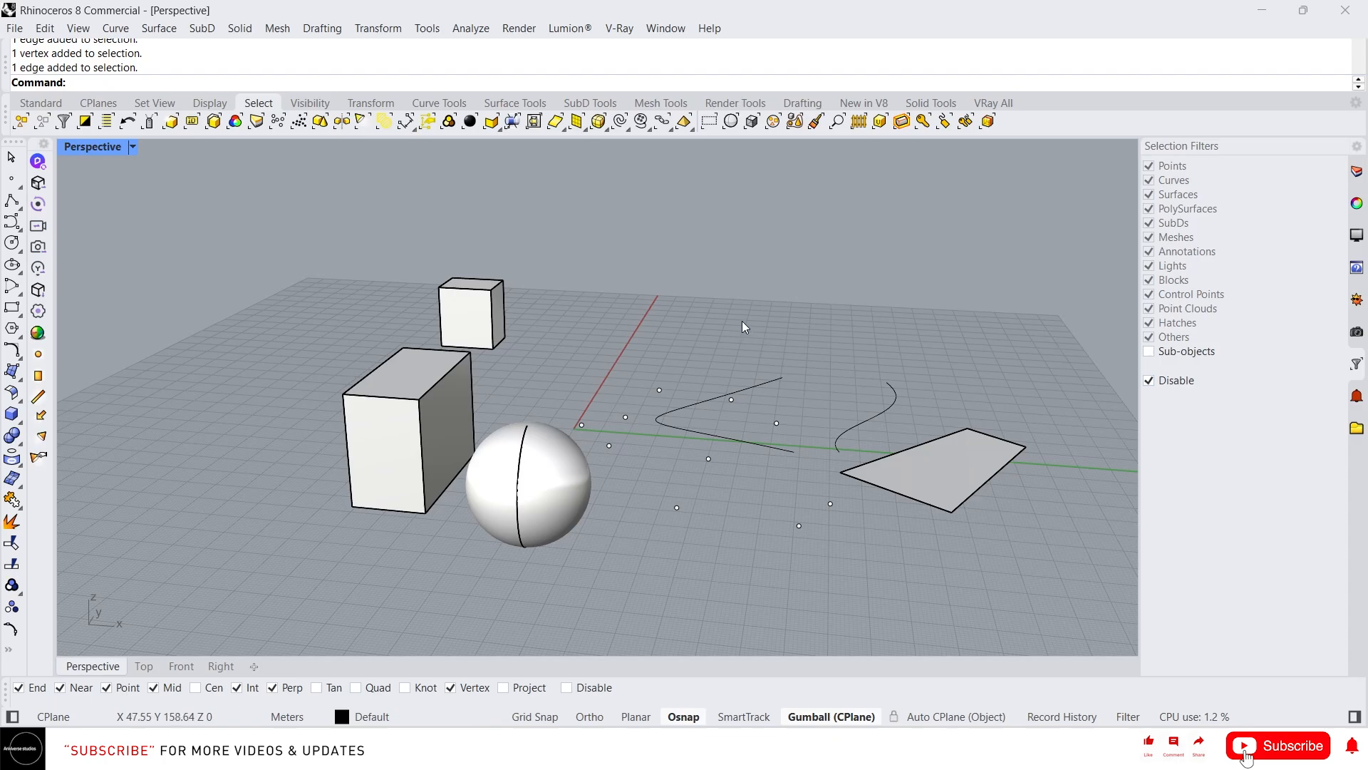